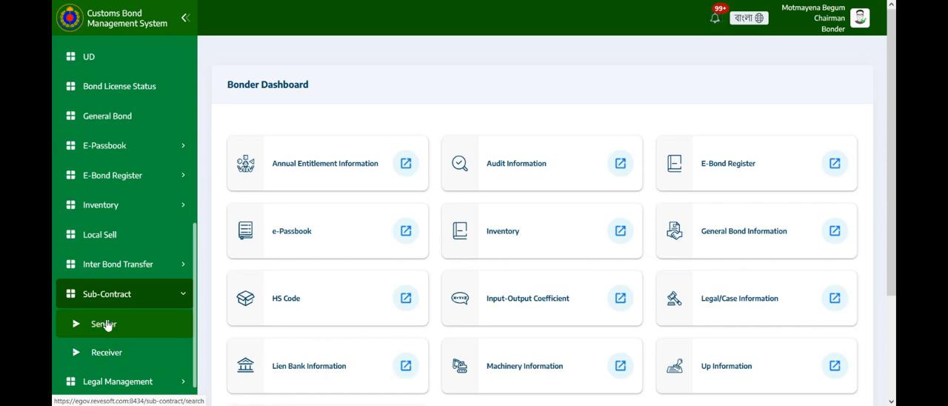
Start a new sub-contract application from the sender's sub-contract list with AGQ Accessories Ltd. as the sender organization.
{"action": "left_click", "coordinate": [106, 325]}
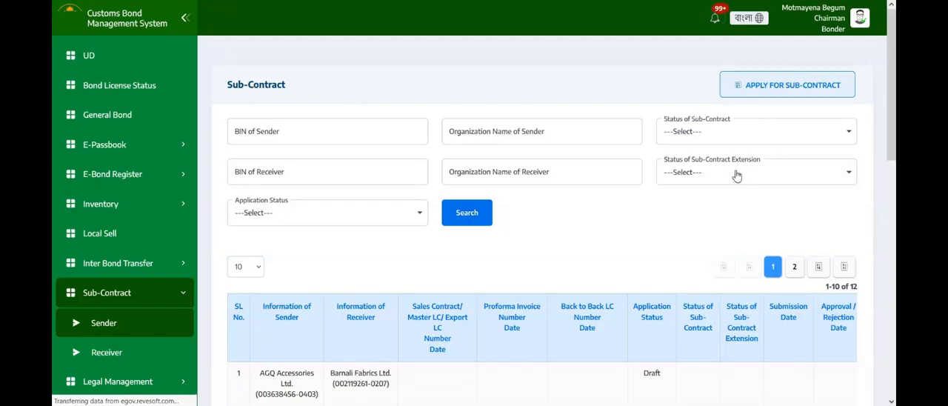
{"action": "left_click", "coordinate": [773, 88]}
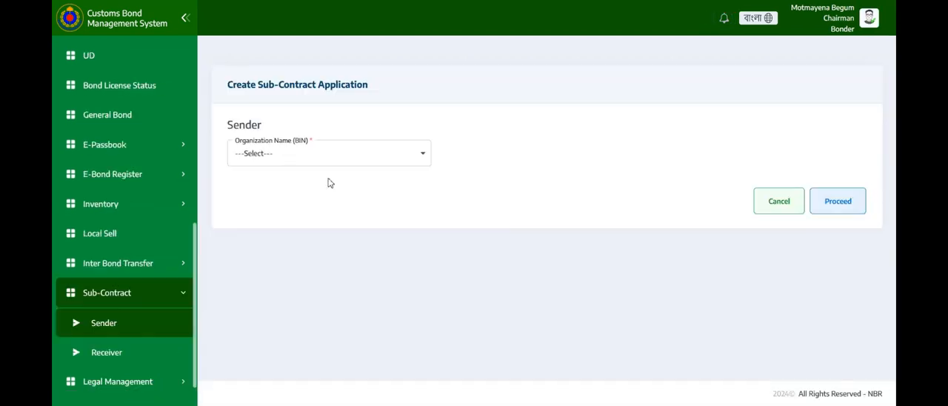
{"action": "left_click", "coordinate": [332, 155]}
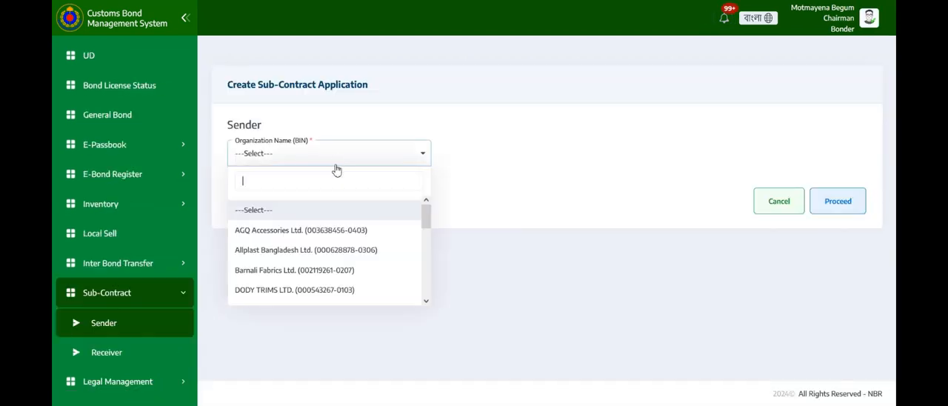
{"action": "left_click", "coordinate": [319, 234]}
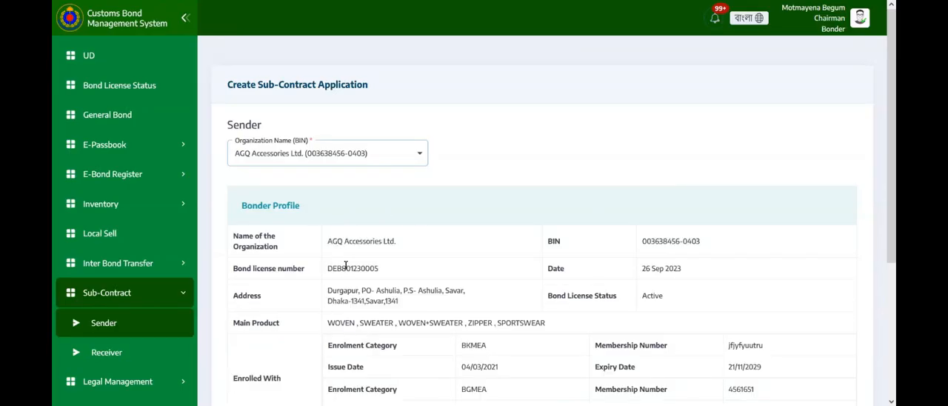
Select Barnali Fabrics Ltd. as the receiver organization and proceed with the application.
{"action": "scroll", "coordinate": [398, 237], "scroll_direction": "down", "scroll_amount": 3}
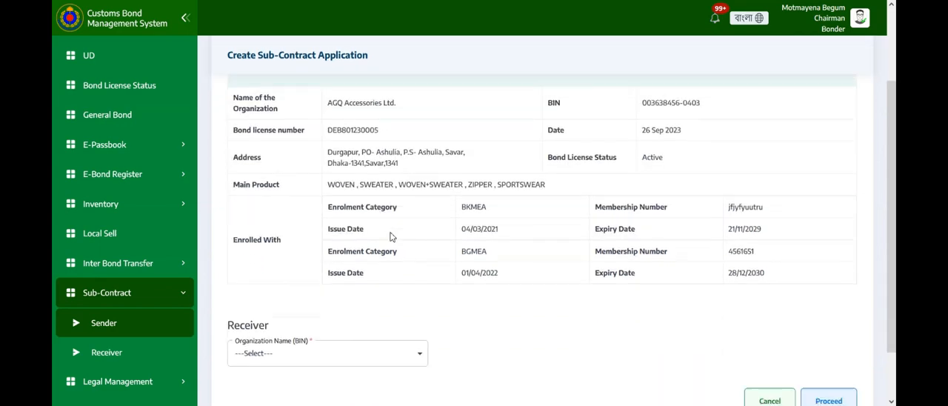
{"action": "left_click", "coordinate": [276, 295]}
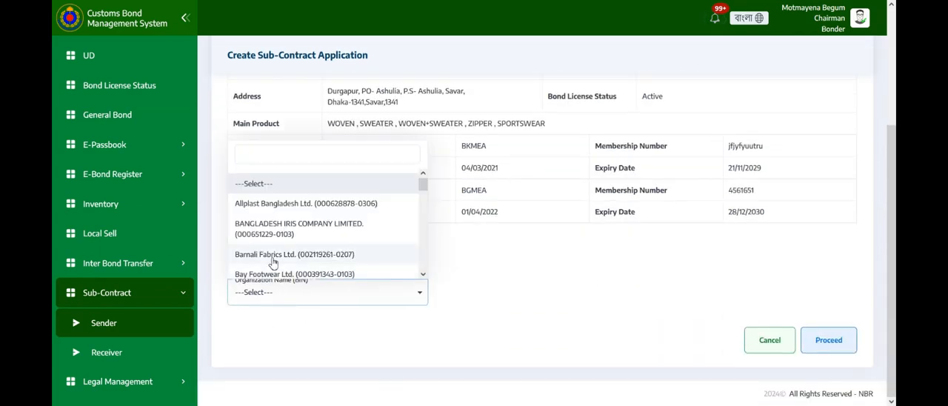
{"action": "left_click", "coordinate": [272, 257]}
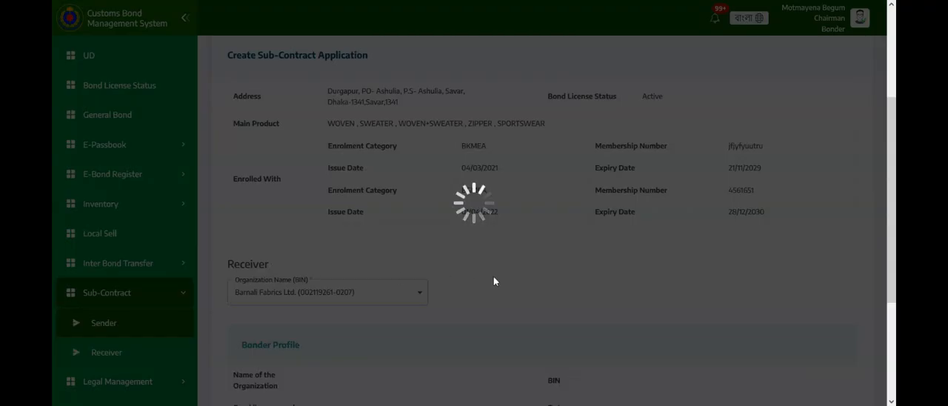
{"action": "scroll", "coordinate": [646, 302], "scroll_direction": "down", "scroll_amount": 3}
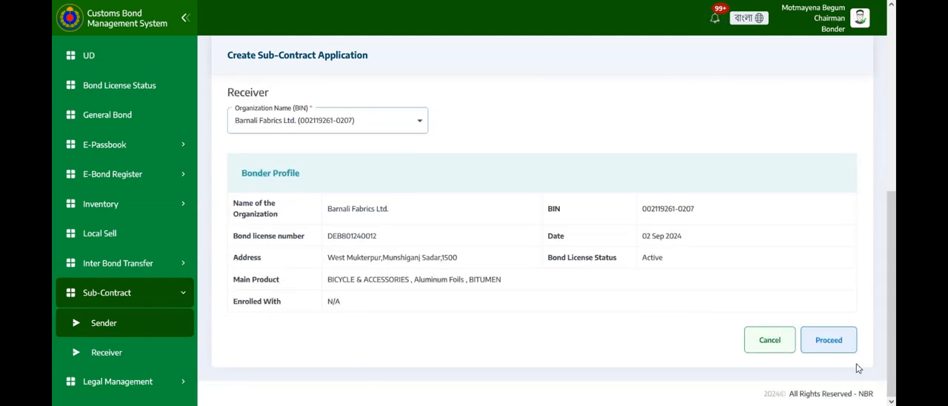
{"action": "left_click", "coordinate": [837, 343]}
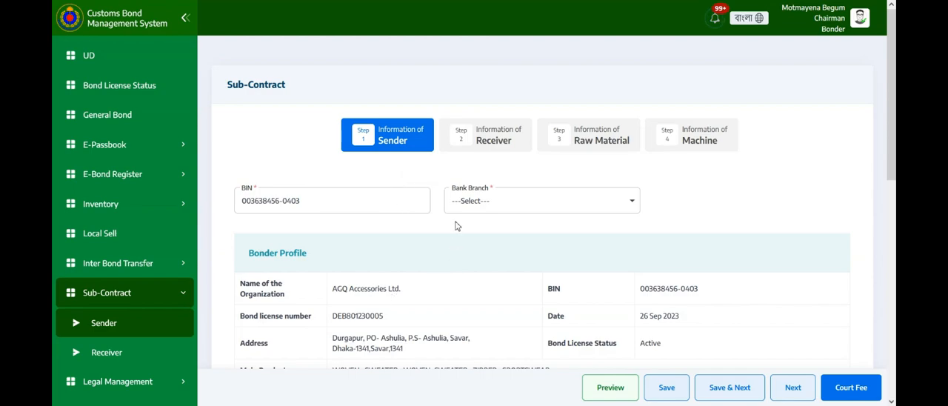
Set the sender's bank branch to EXIM BANK LTD., GULSHAN, DHAKA.
{"action": "scroll", "coordinate": [470, 200], "scroll_direction": "down", "scroll_amount": 2}
{"action": "scroll", "coordinate": [494, 162], "scroll_direction": "up", "scroll_amount": 2}
{"action": "left_click", "coordinate": [473, 201]}
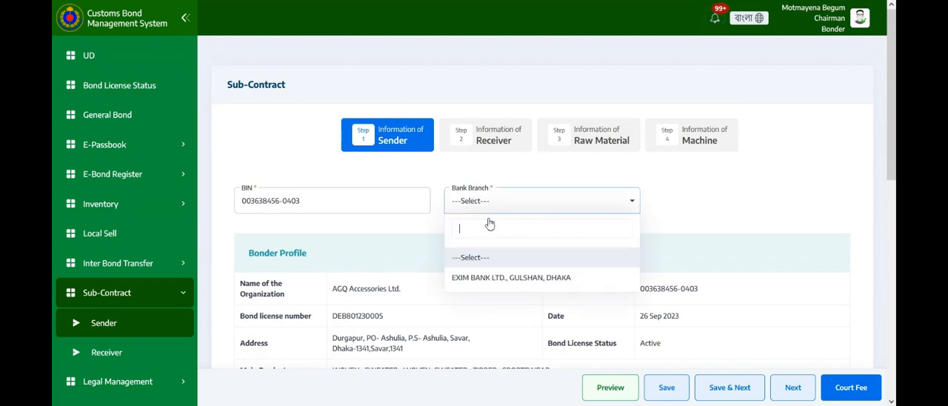
{"action": "left_click", "coordinate": [489, 278]}
Fill in the association recommendation with association BKMEA, issue number BG55 and issue date 11/06/2024.
{"action": "scroll", "coordinate": [491, 215], "scroll_direction": "down", "scroll_amount": 5}
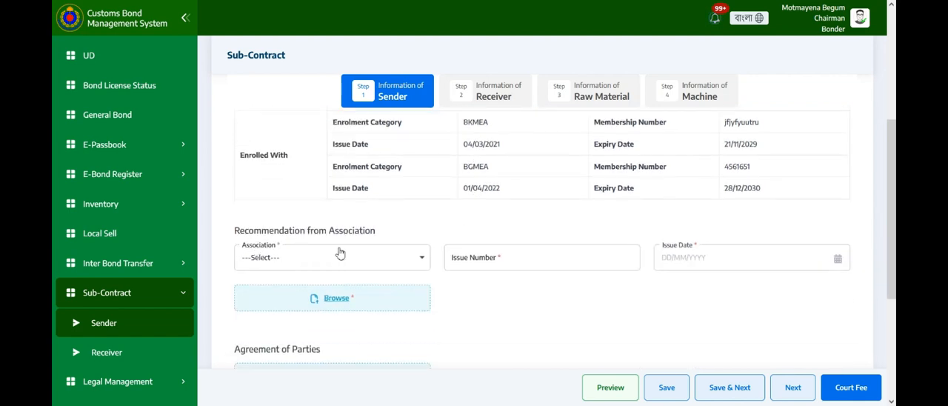
{"action": "left_click", "coordinate": [326, 259]}
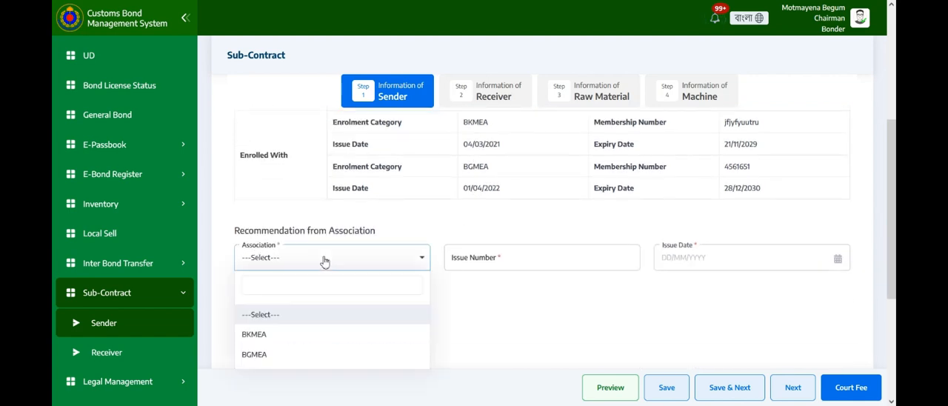
{"action": "left_click", "coordinate": [292, 334]}
{"action": "left_click", "coordinate": [475, 257]}
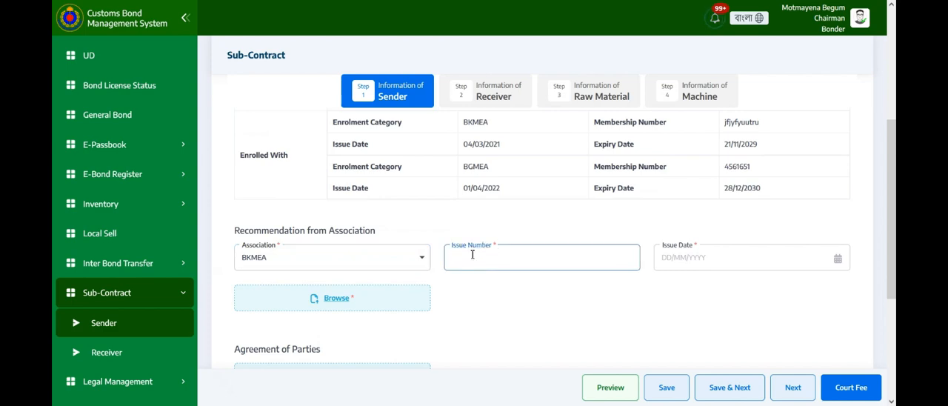
{"action": "left_click", "coordinate": [697, 259]}
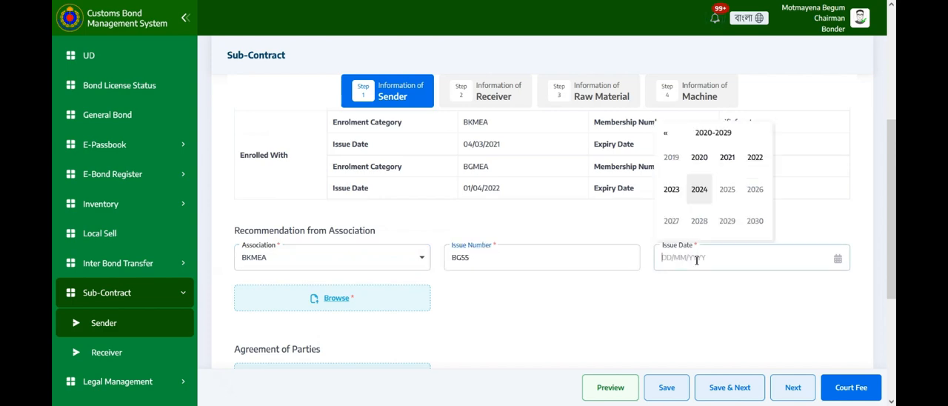
{"action": "left_click", "coordinate": [698, 191]}
{"action": "left_click", "coordinate": [698, 191]}
{"action": "left_click", "coordinate": [699, 204]}
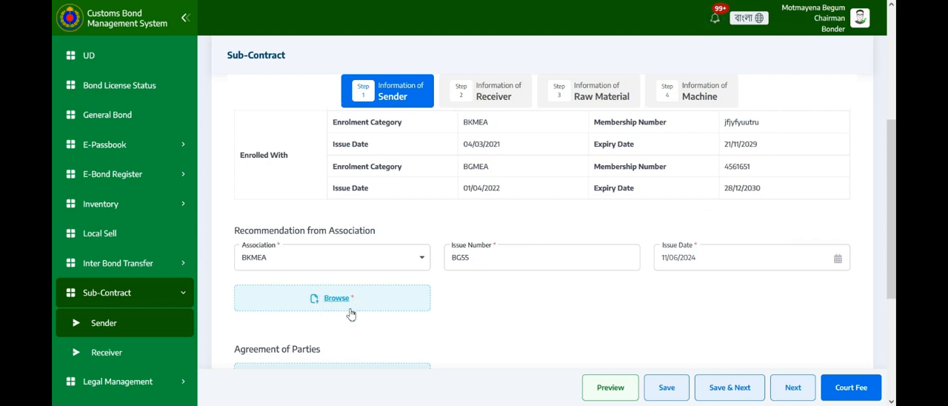
Attach Bond Register & UP.pdf as the NOC from Lien and the Risk Bond, and save the sender information to continue to the receiver.
{"action": "scroll", "coordinate": [361, 308], "scroll_direction": "down", "scroll_amount": 1}
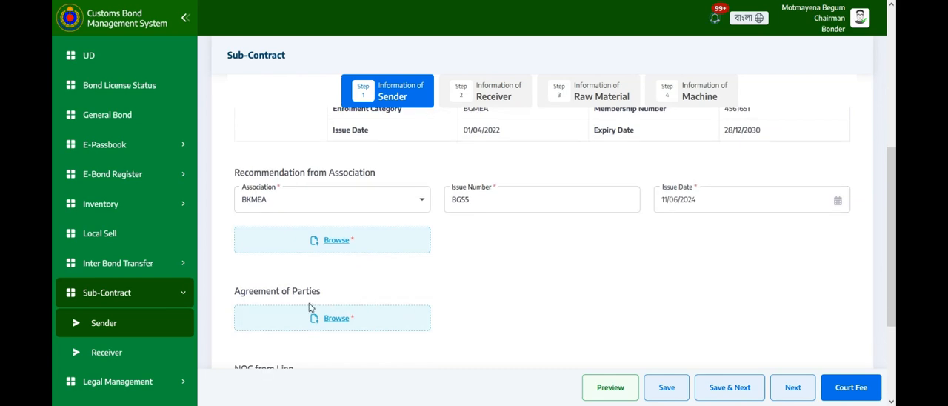
{"action": "scroll", "coordinate": [309, 303], "scroll_direction": "down", "scroll_amount": 1}
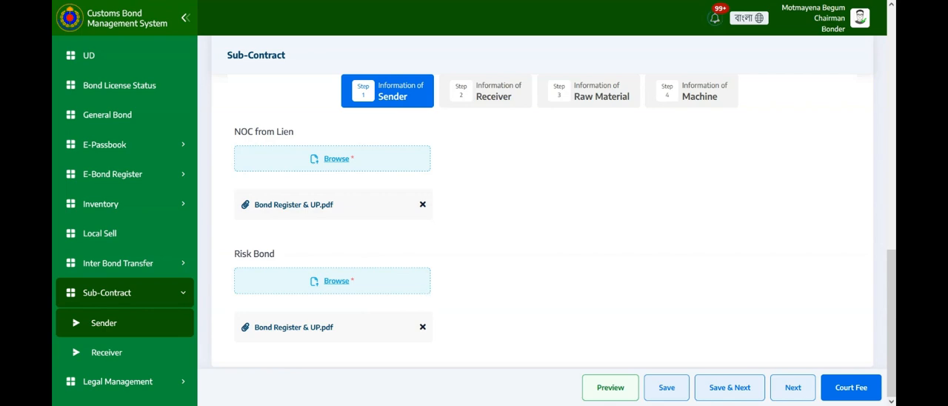
{"action": "left_click", "coordinate": [730, 391]}
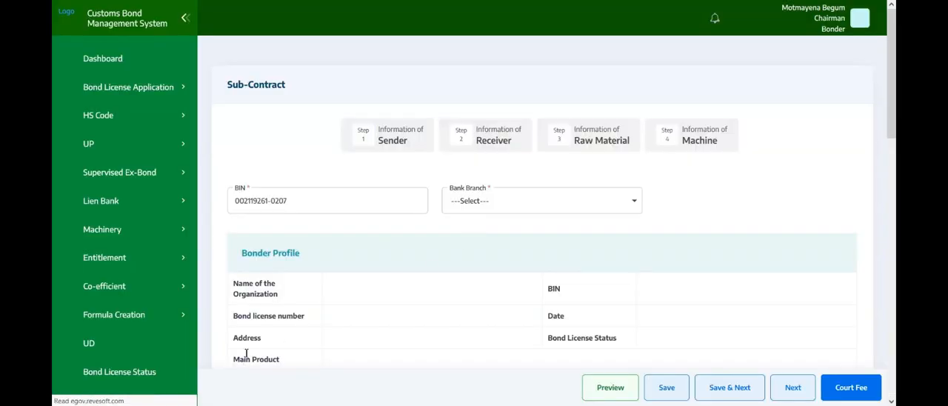
{"action": "left_click", "coordinate": [496, 143]}
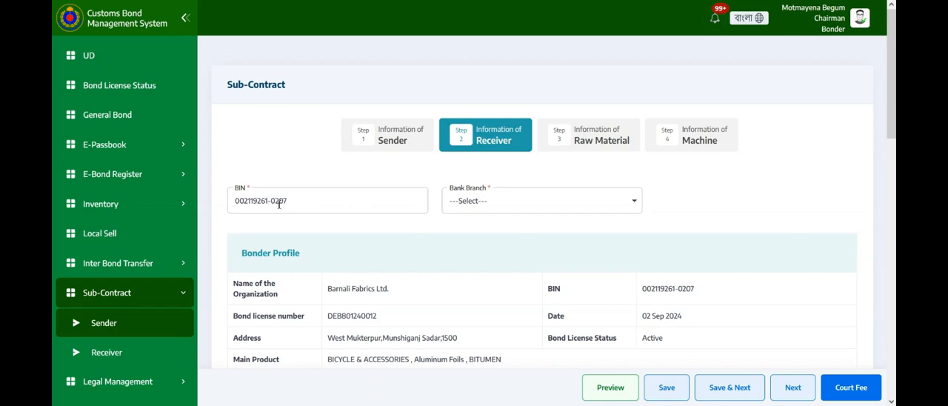
Set the receiver's bank branch to MERCANTILE BANK LTD., MOTIJHEEL, DHAKA.
{"action": "scroll", "coordinate": [503, 201], "scroll_direction": "down", "scroll_amount": 1}
{"action": "scroll", "coordinate": [499, 206], "scroll_direction": "up", "scroll_amount": 1}
{"action": "left_click", "coordinate": [499, 205]}
{"action": "left_click", "coordinate": [502, 277]}
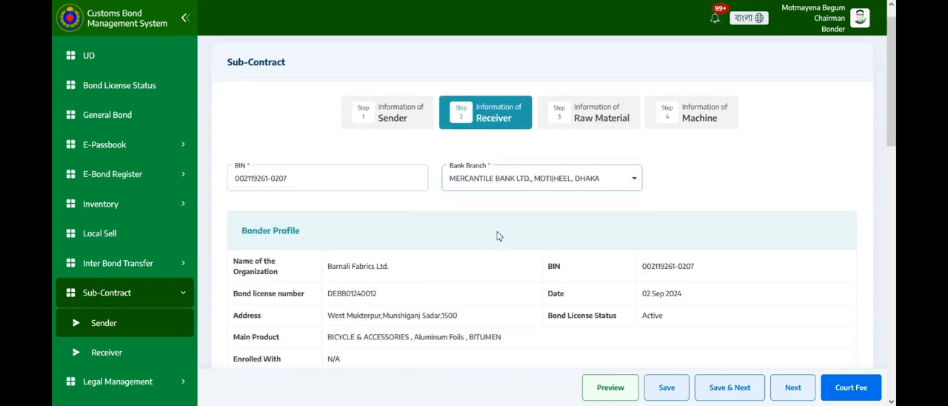
Set the sub-contract deadline to 11/12/2024.
{"action": "scroll", "coordinate": [500, 236], "scroll_direction": "down", "scroll_amount": 1}
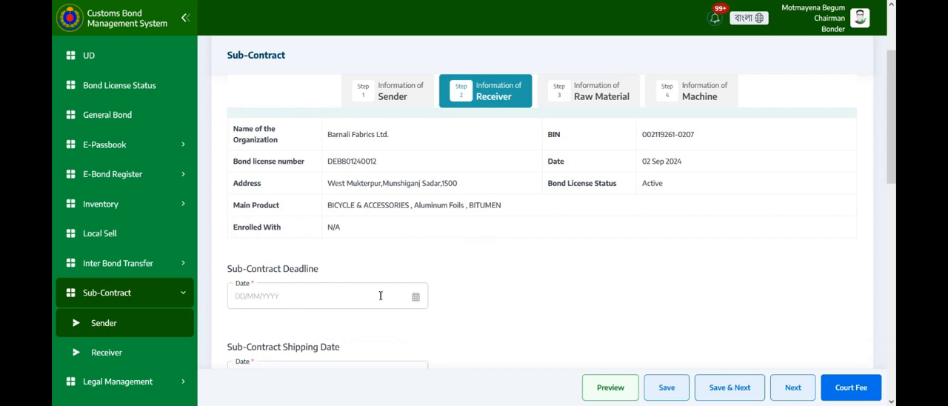
{"action": "scroll", "coordinate": [367, 289], "scroll_direction": "down", "scroll_amount": 1}
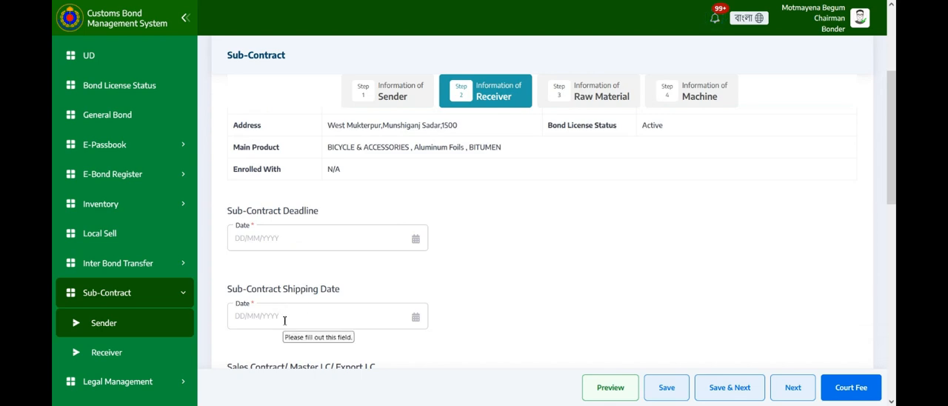
{"action": "left_click", "coordinate": [417, 240]}
{"action": "left_click", "coordinate": [273, 170]}
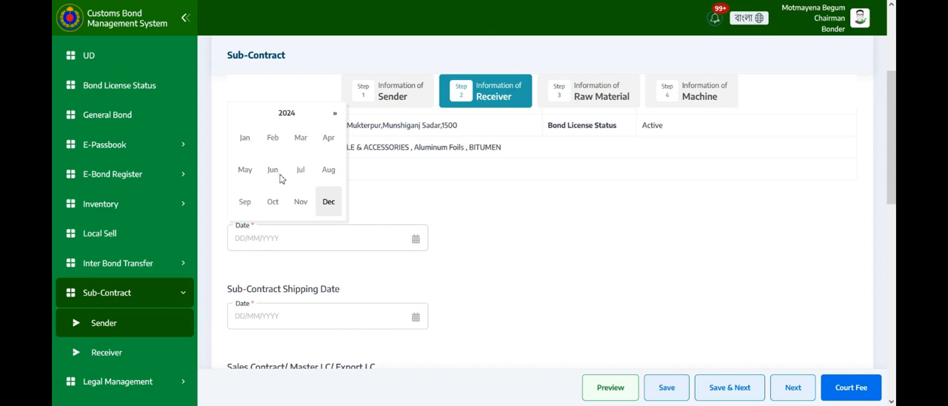
{"action": "left_click", "coordinate": [331, 203]}
{"action": "left_click", "coordinate": [288, 179]}
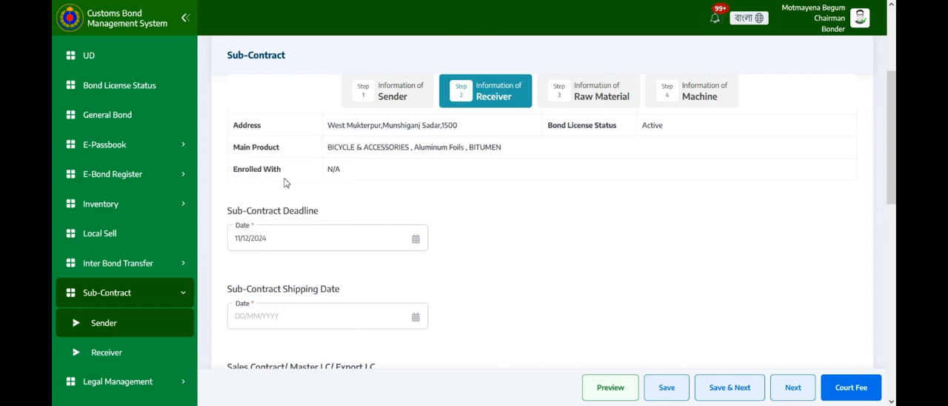
Set the sub-contract shipping date to 12/12/2024.
{"action": "left_click", "coordinate": [416, 317]}
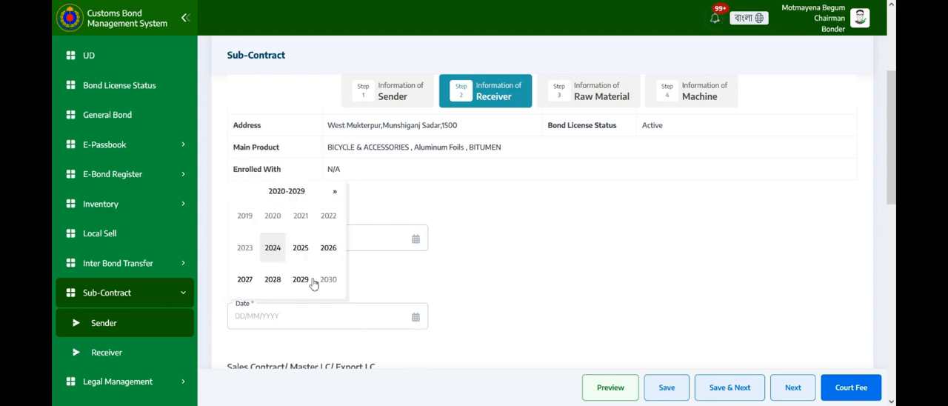
{"action": "left_click", "coordinate": [276, 250]}
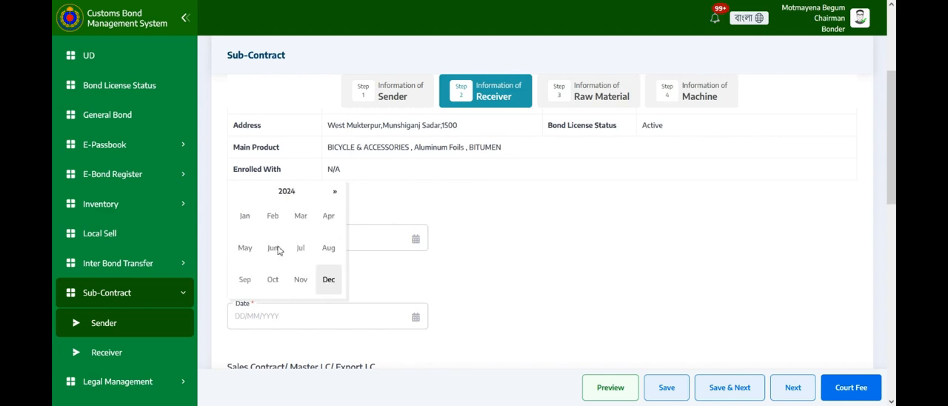
{"action": "left_click", "coordinate": [328, 279]}
{"action": "left_click", "coordinate": [305, 258]}
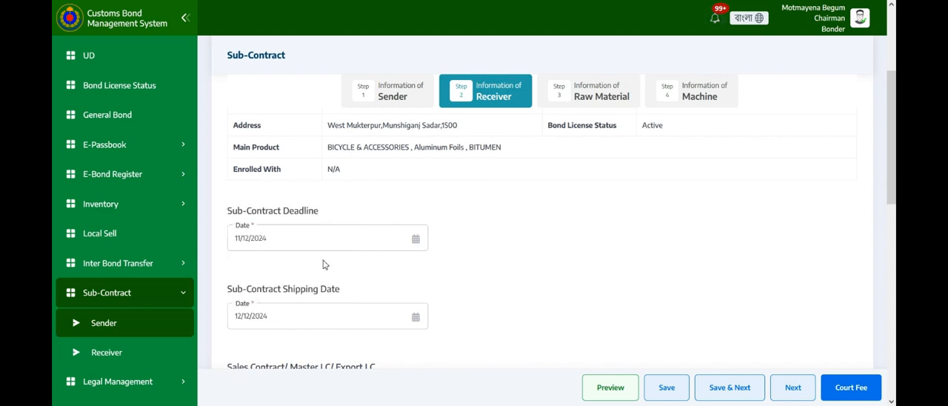
Enter number BG55 and date 04/06/2024 for the Sales Contract/Master LC/Export LC.
{"action": "scroll", "coordinate": [415, 320], "scroll_direction": "down", "scroll_amount": 3}
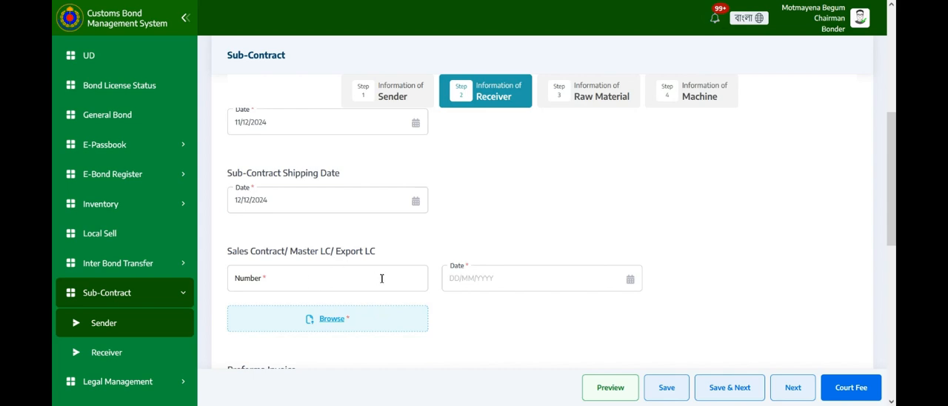
{"action": "left_click", "coordinate": [334, 280]}
{"action": "type", "text": "BG55"}
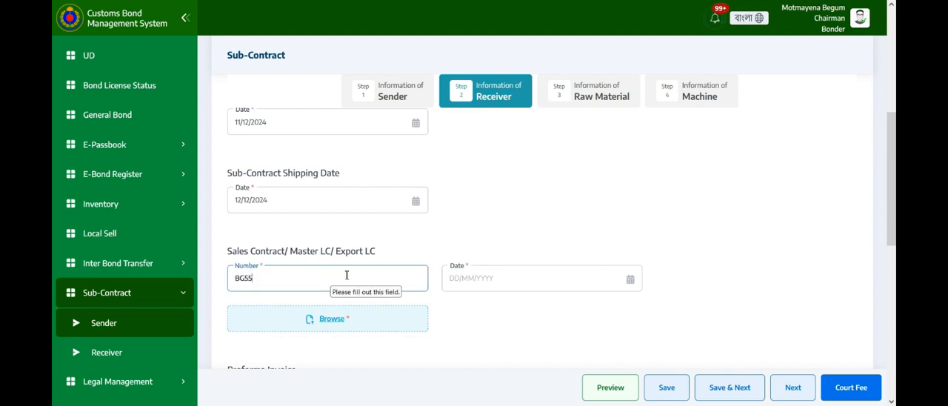
{"action": "left_click", "coordinate": [476, 278]}
{"action": "left_click", "coordinate": [485, 213]}
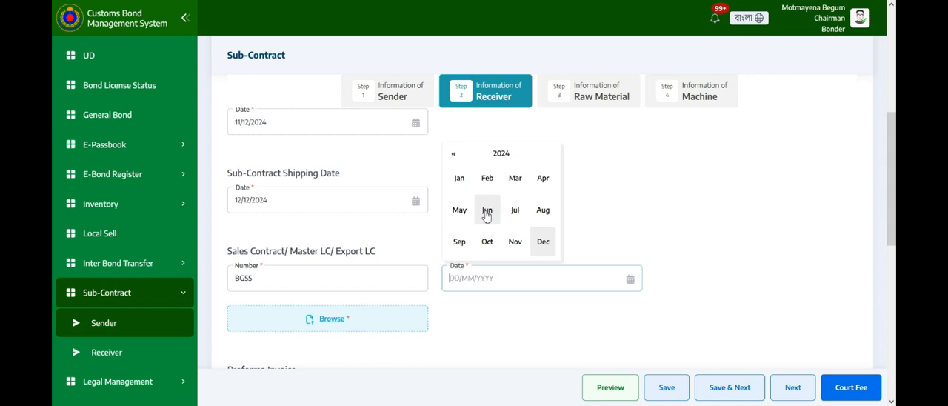
{"action": "left_click", "coordinate": [486, 215]}
{"action": "left_click", "coordinate": [485, 208]}
Enter number G55 and date 11/06/2024 for the Proforma Invoice.
{"action": "scroll", "coordinate": [366, 309], "scroll_direction": "down", "scroll_amount": 1}
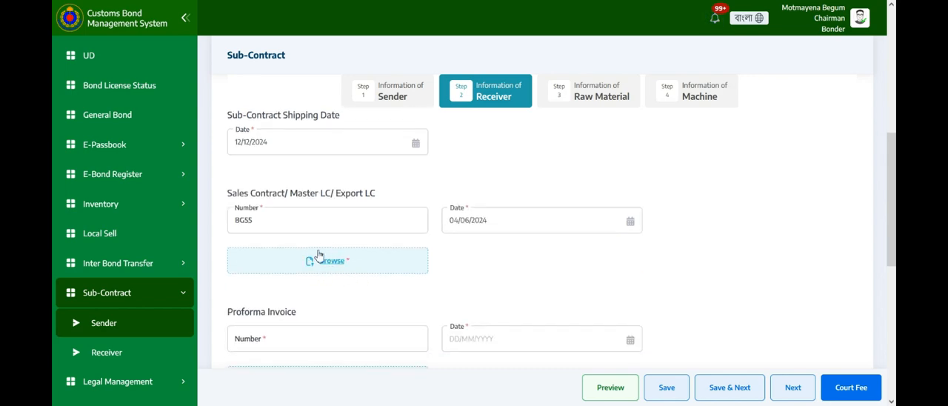
{"action": "scroll", "coordinate": [341, 263], "scroll_direction": "down", "scroll_amount": 1}
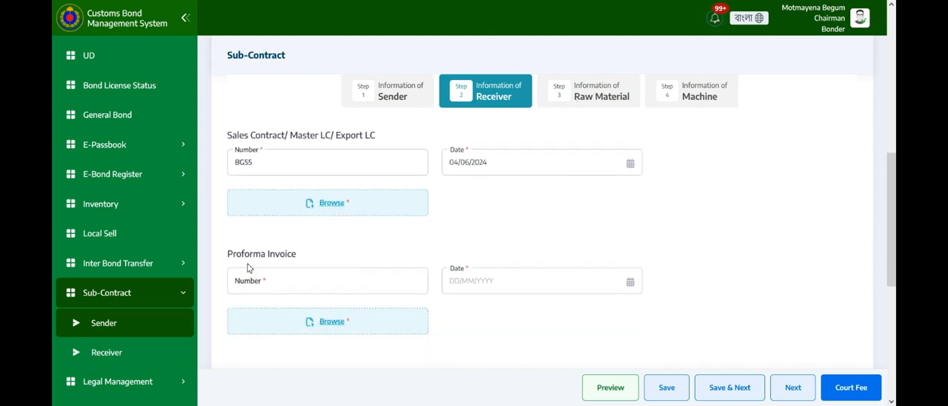
{"action": "left_click", "coordinate": [313, 281]}
{"action": "type", "text": "ghhh"}
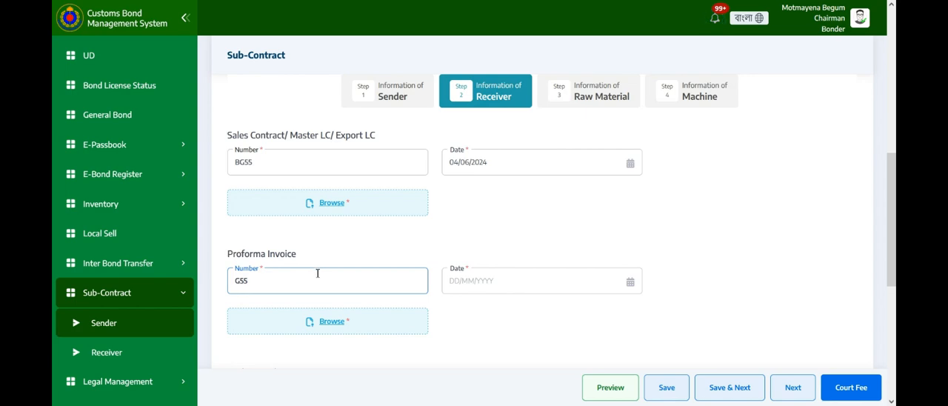
{"action": "scroll", "coordinate": [343, 271], "scroll_direction": "down", "scroll_amount": 1}
{"action": "left_click", "coordinate": [472, 222]}
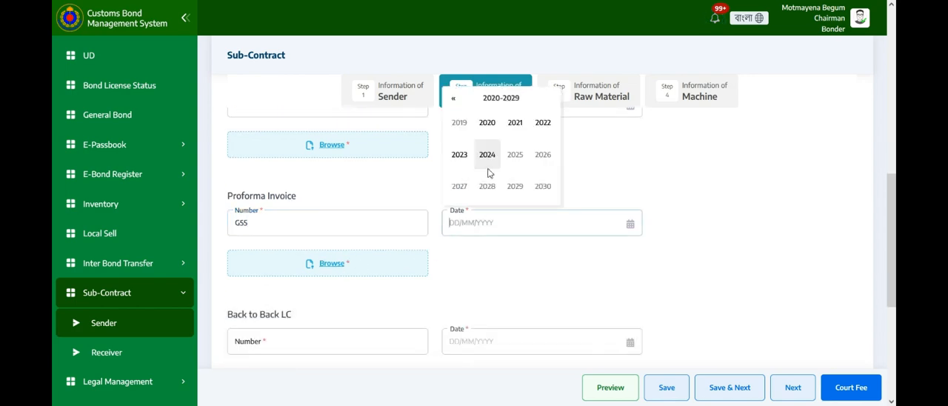
{"action": "left_click", "coordinate": [489, 162]}
{"action": "left_click", "coordinate": [488, 155]}
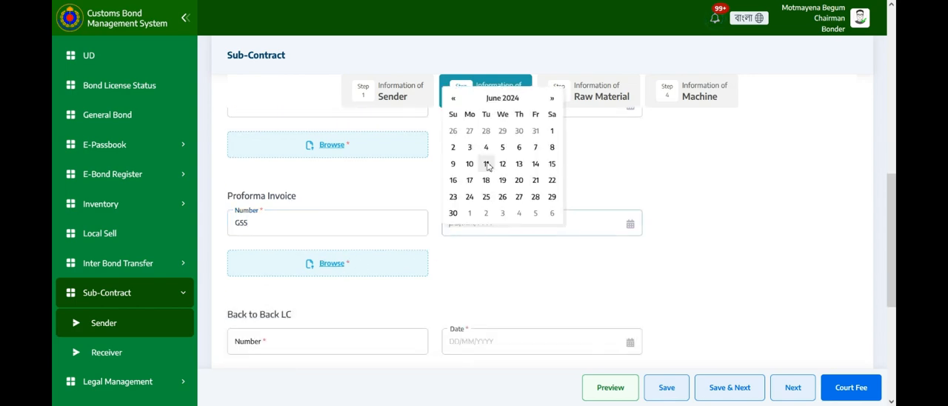
{"action": "left_click", "coordinate": [486, 163]}
Enter number G55 and date 11/06/2024 for the Back to Back LC.
{"action": "scroll", "coordinate": [282, 295], "scroll_direction": "down", "scroll_amount": 1}
{"action": "left_click", "coordinate": [301, 281]}
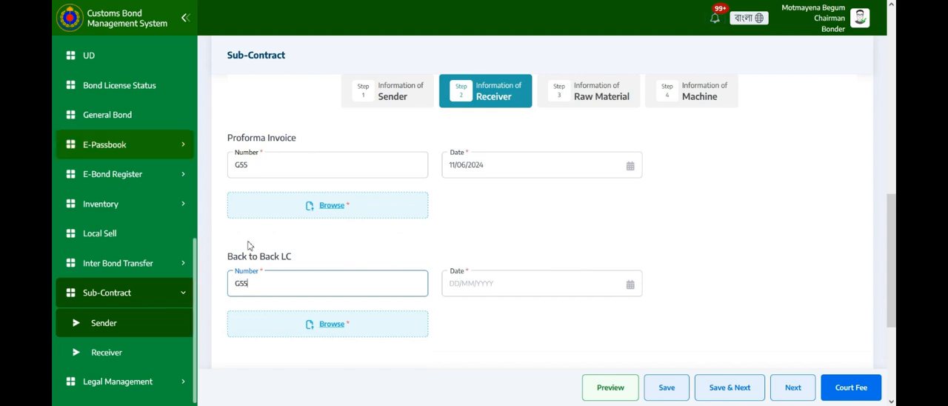
{"action": "left_click", "coordinate": [482, 284]}
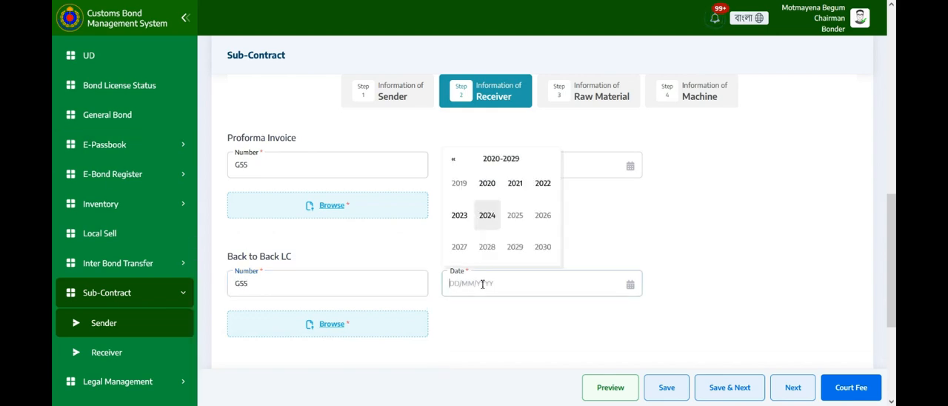
{"action": "left_click", "coordinate": [488, 216]}
{"action": "left_click", "coordinate": [489, 215]}
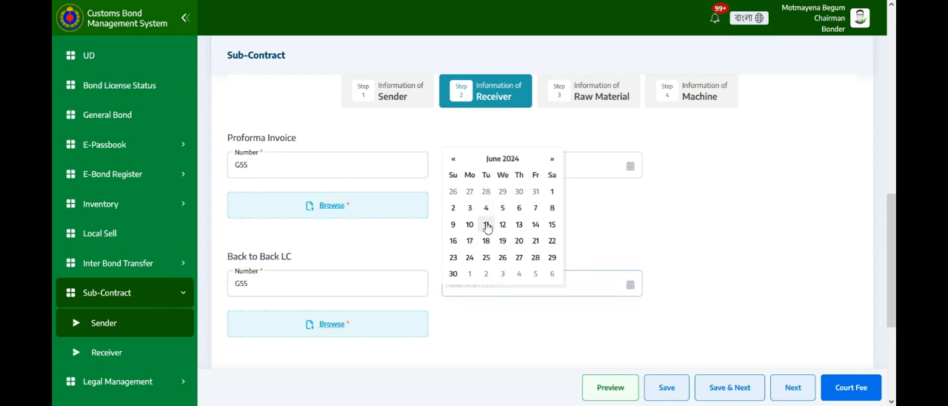
{"action": "left_click", "coordinate": [487, 225]}
Enter number L52525 and date 11/06/2024 for the UD.
{"action": "scroll", "coordinate": [284, 300], "scroll_direction": "down", "scroll_amount": 1}
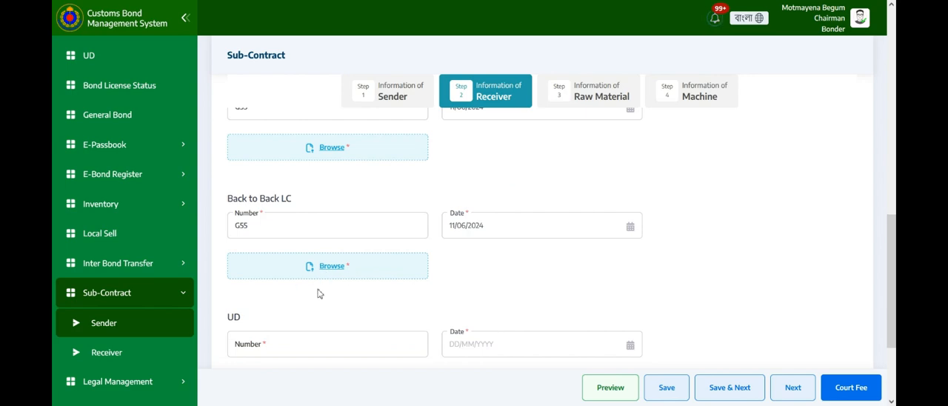
{"action": "scroll", "coordinate": [346, 277], "scroll_direction": "down", "scroll_amount": 1}
{"action": "left_click", "coordinate": [294, 286]}
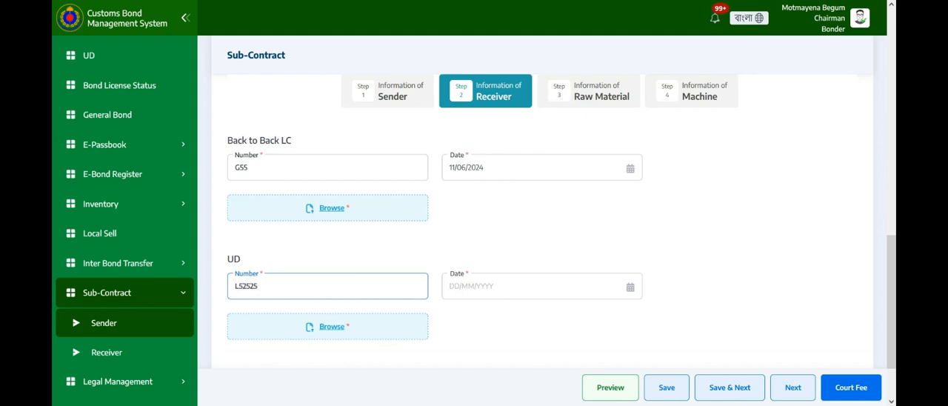
{"action": "left_click", "coordinate": [491, 285]}
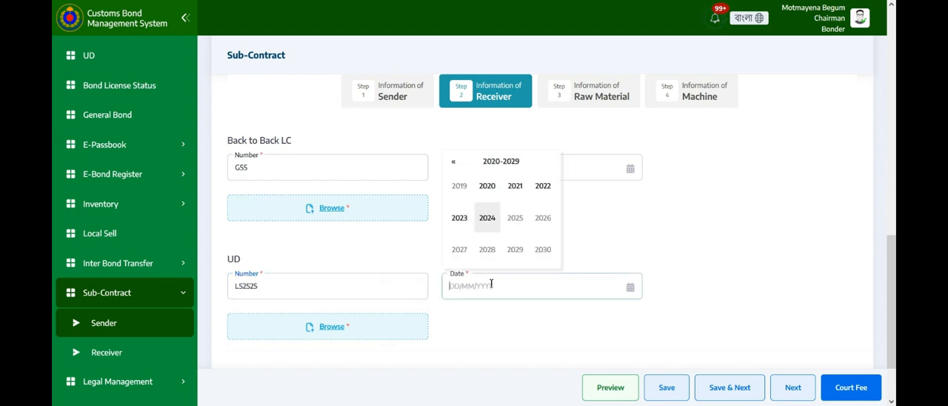
{"action": "left_click", "coordinate": [490, 220]}
{"action": "left_click", "coordinate": [489, 221]}
{"action": "left_click", "coordinate": [489, 227]}
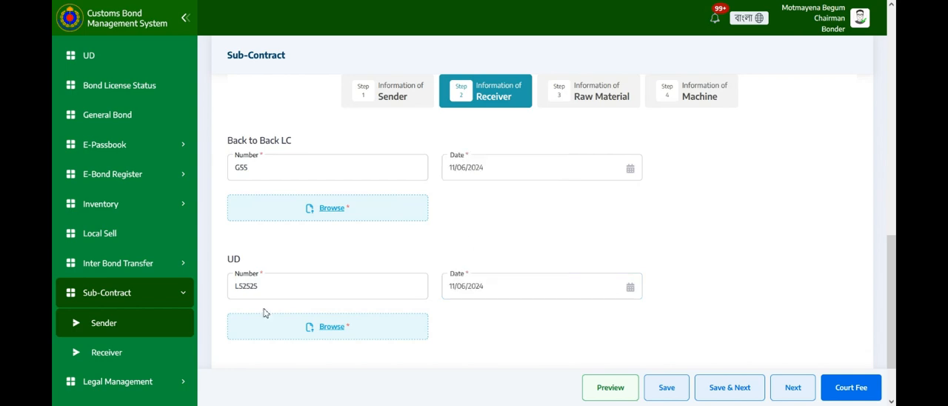
Save the receiver information and continue to the raw material stage of the application.
{"action": "scroll", "coordinate": [345, 294], "scroll_direction": "down", "scroll_amount": 1}
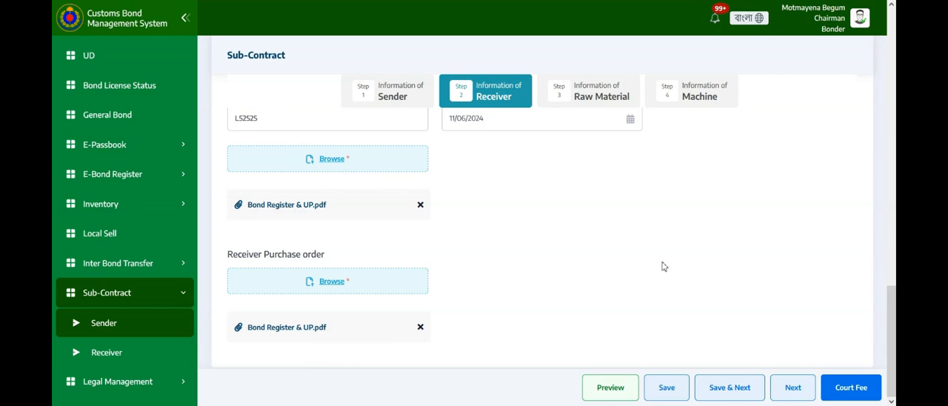
{"action": "left_click", "coordinate": [732, 393]}
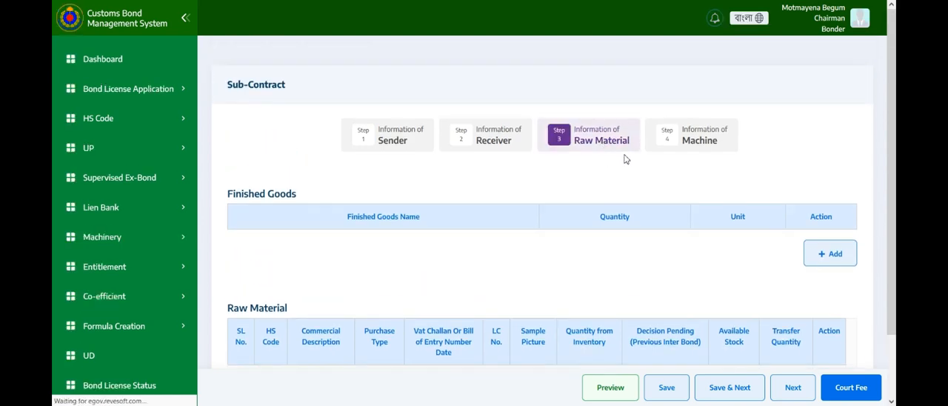
{"action": "scroll", "coordinate": [641, 195], "scroll_direction": "down", "scroll_amount": 1}
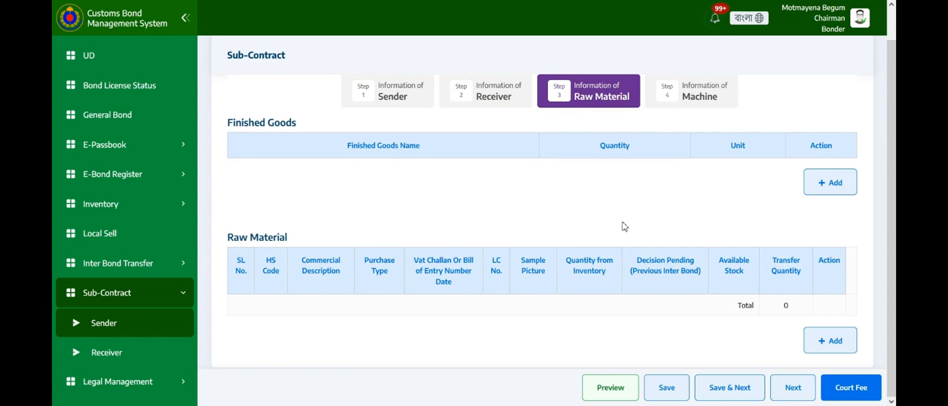
{"action": "scroll", "coordinate": [587, 290], "scroll_direction": "up", "scroll_amount": 1}
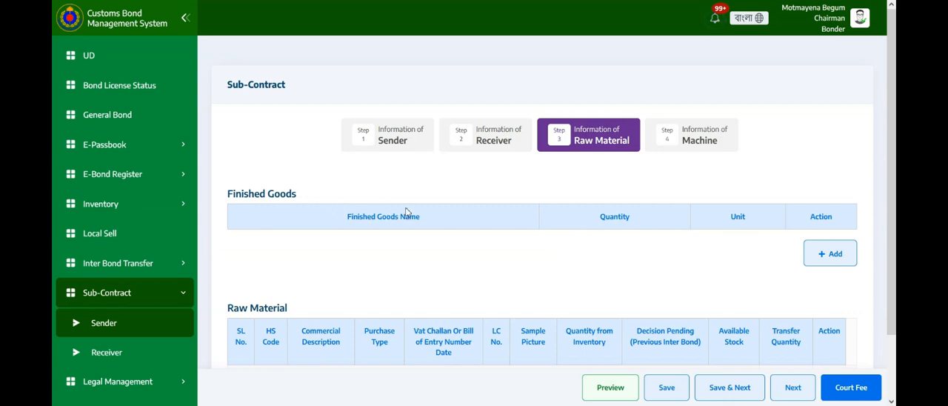
Add finished good 22029900 (Waters, including mineral waters and aerated waters) with quantity 1 and unit Feet.
{"action": "scroll", "coordinate": [406, 212], "scroll_direction": "down", "scroll_amount": 1}
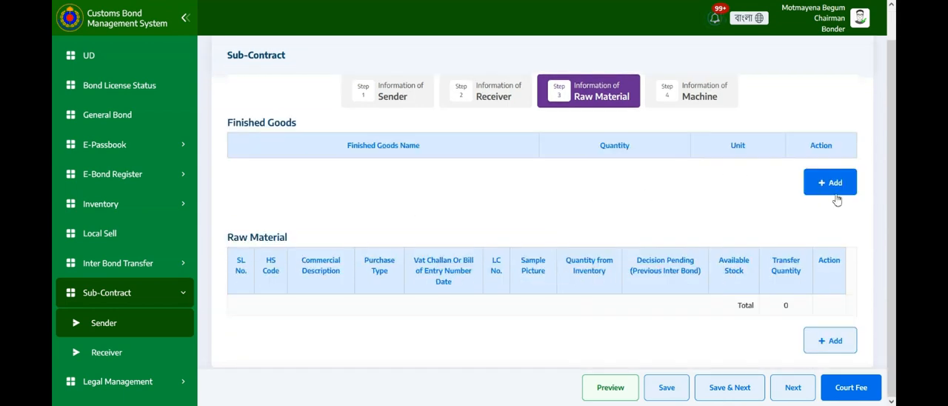
{"action": "left_click", "coordinate": [832, 186]}
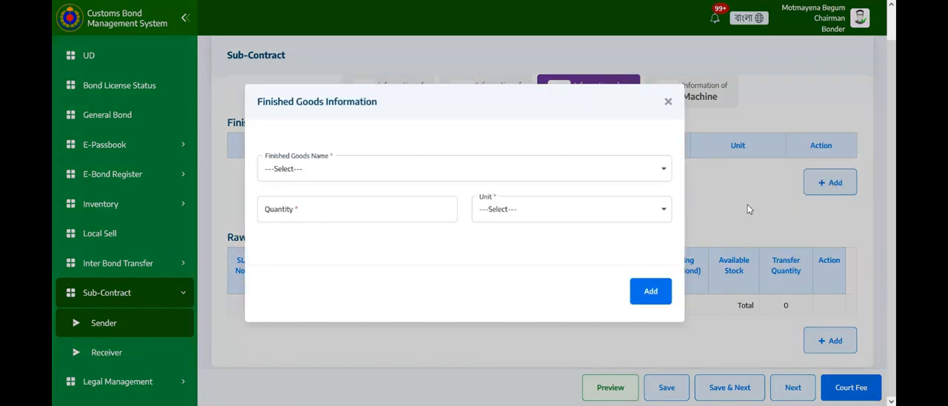
{"action": "left_click", "coordinate": [327, 170]}
{"action": "left_click", "coordinate": [319, 246]}
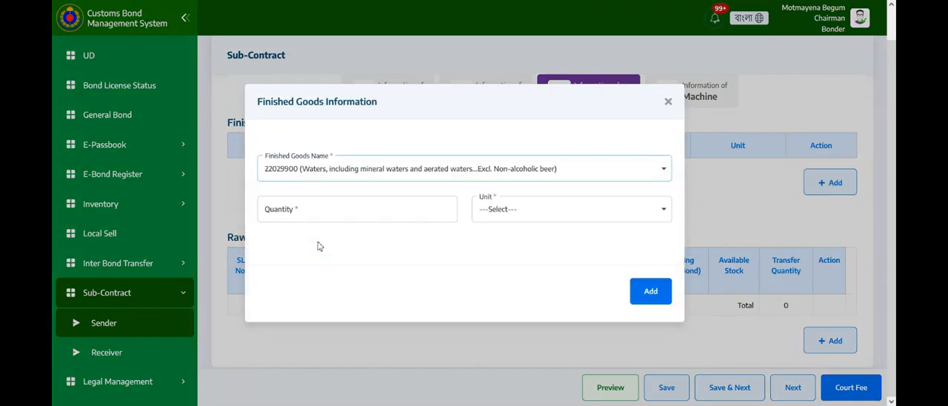
{"action": "left_click", "coordinate": [301, 209]}
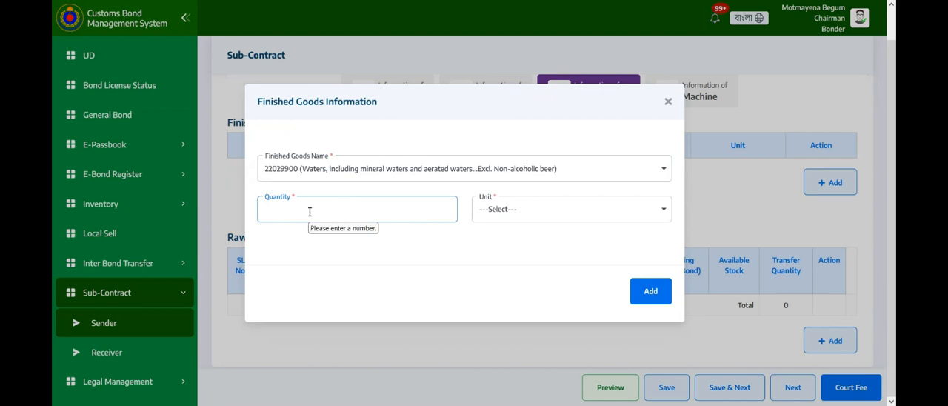
{"action": "type", "text": "1"}
{"action": "left_click", "coordinate": [497, 214]}
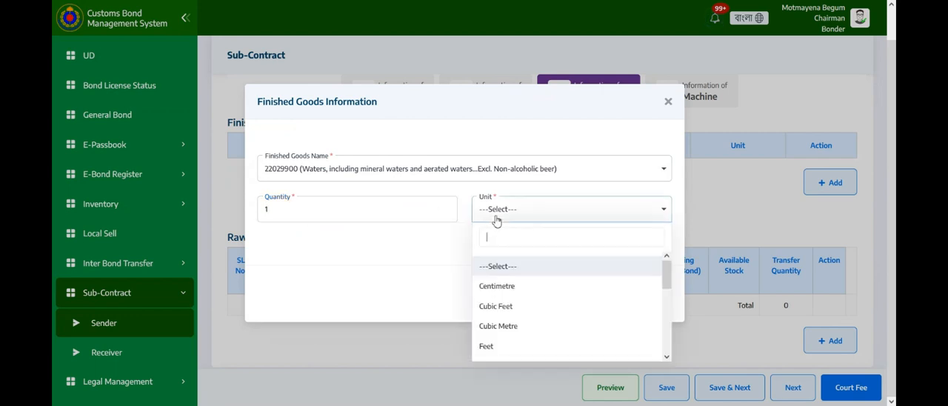
{"action": "left_click", "coordinate": [511, 347]}
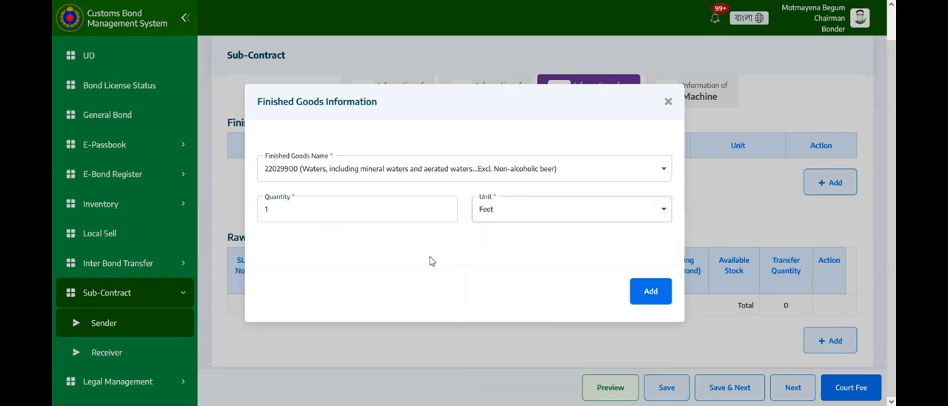
{"action": "left_click", "coordinate": [652, 292]}
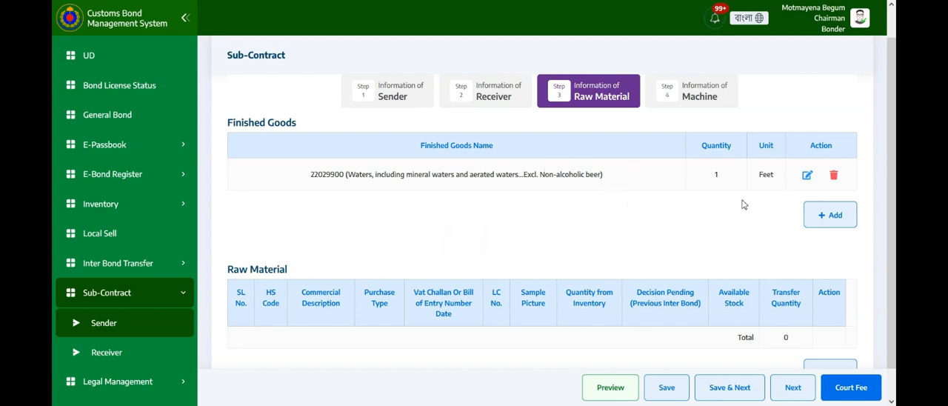
Add finished good 52052700 (Com.Sin.Cot.Yarn) with quantity 2 and unit Feet.
{"action": "left_click", "coordinate": [826, 220]}
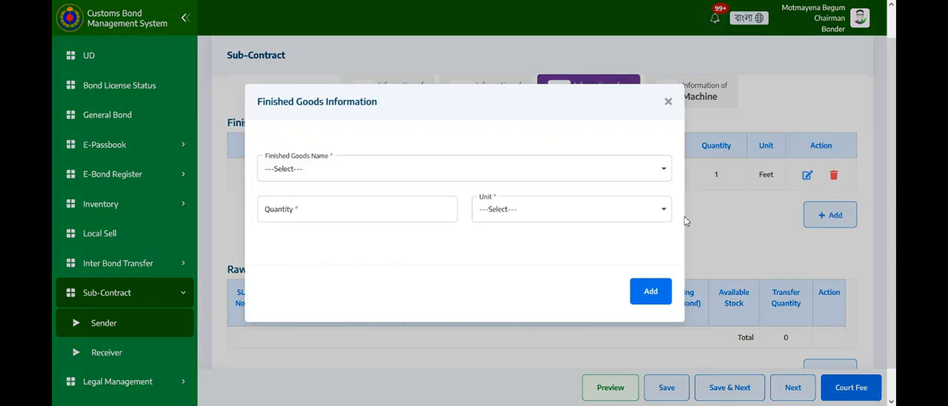
{"action": "left_click", "coordinate": [399, 174]}
{"action": "left_click", "coordinate": [405, 280]}
{"action": "left_click", "coordinate": [335, 210]}
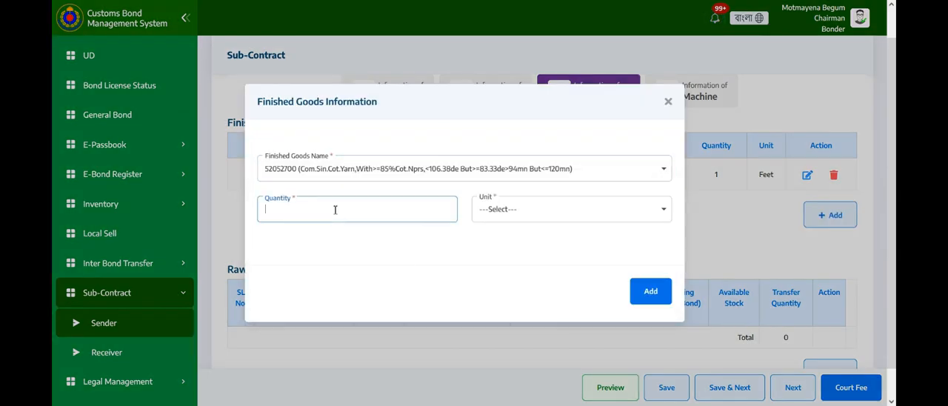
{"action": "left_click", "coordinate": [517, 210]}
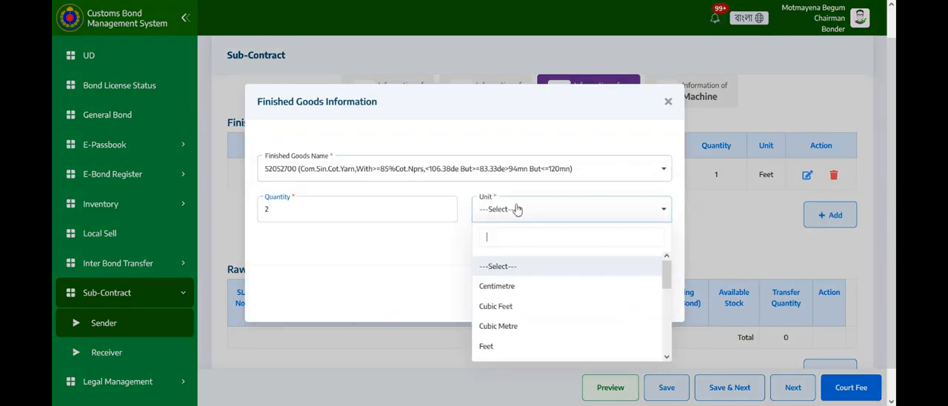
{"action": "left_click", "coordinate": [520, 345]}
{"action": "left_click", "coordinate": [651, 292]}
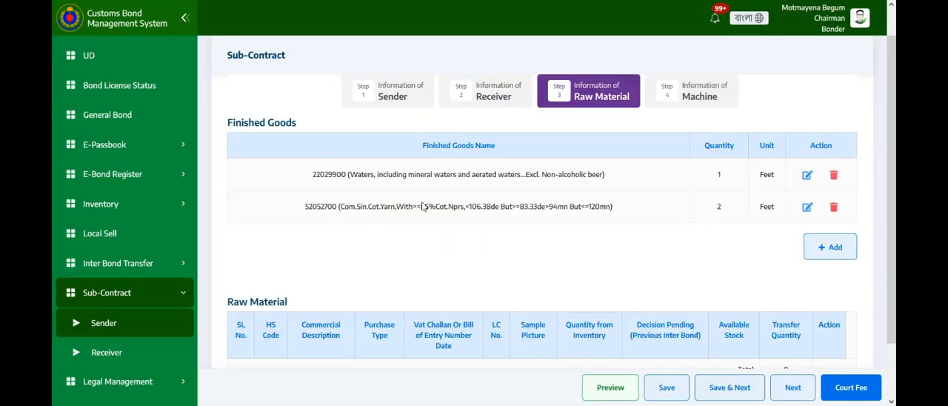
Start a new raw material entry with HS code 55095300 (Yarn, <85% Polyester Staple Fibres, Mixed With Cotton, Nprs).
{"action": "scroll", "coordinate": [487, 269], "scroll_direction": "down", "scroll_amount": 1}
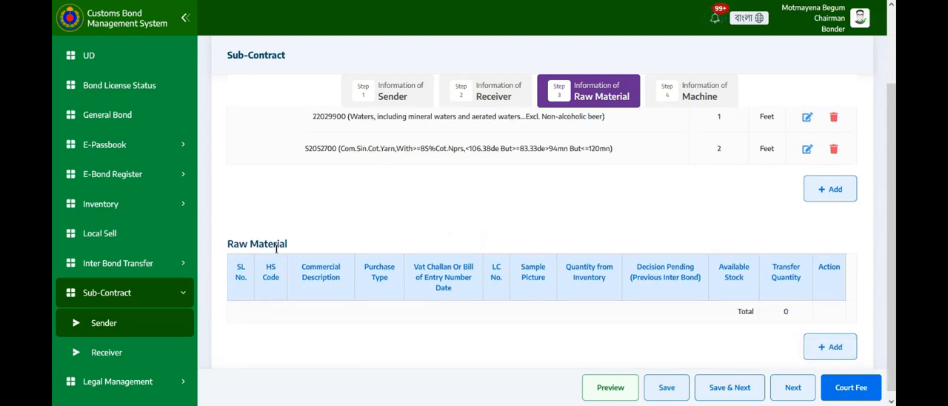
{"action": "scroll", "coordinate": [452, 221], "scroll_direction": "down", "scroll_amount": 1}
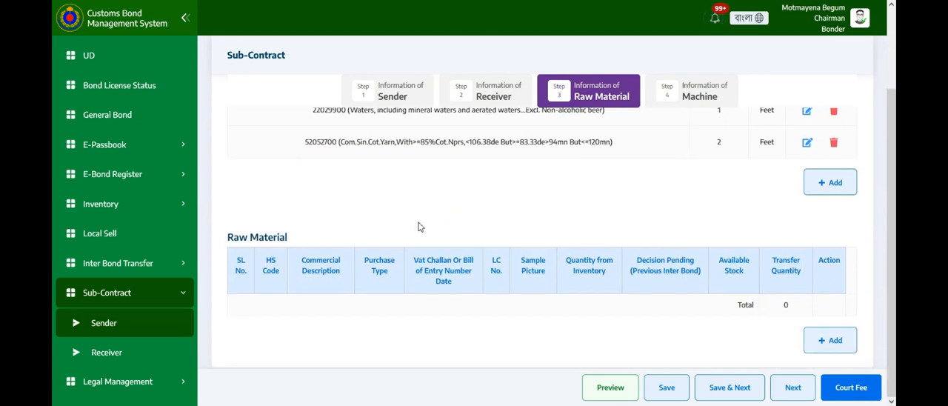
{"action": "left_click", "coordinate": [822, 342]}
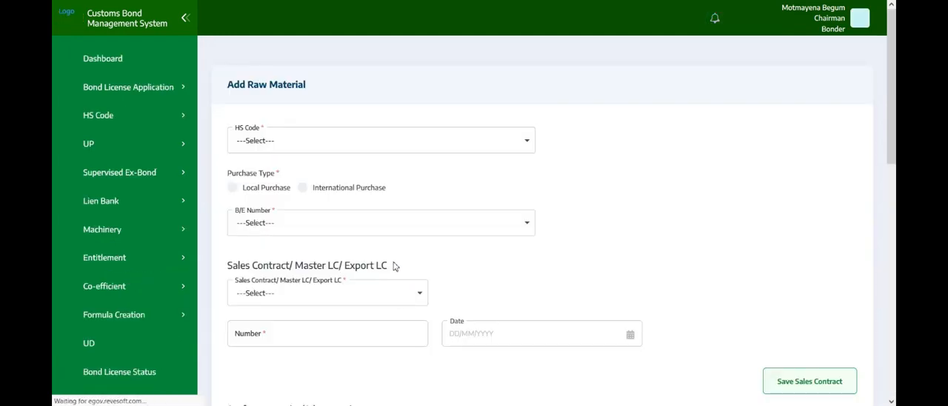
{"action": "left_click", "coordinate": [392, 144]}
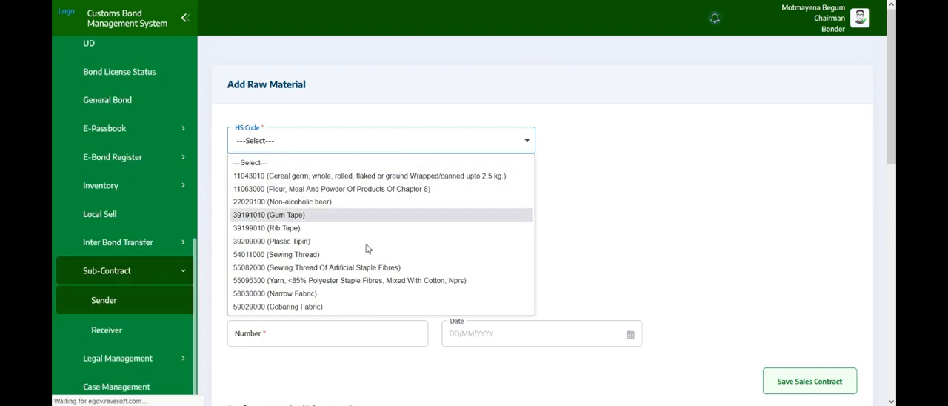
{"action": "left_click", "coordinate": [395, 280]}
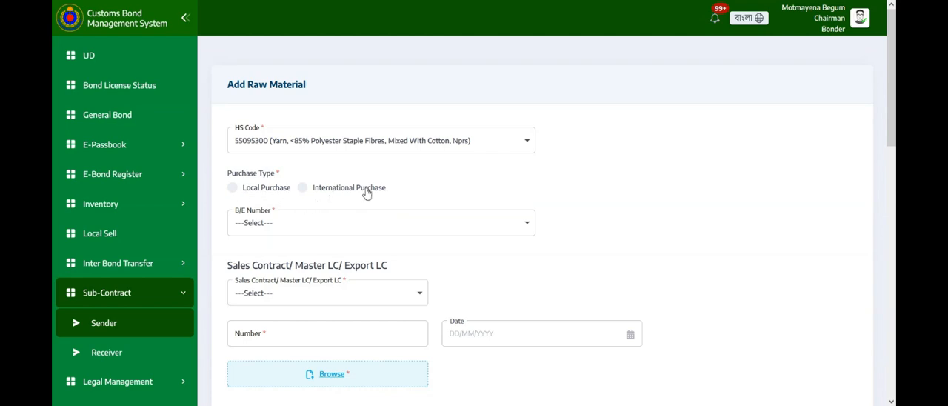
Set the raw material's purchase type to International Purchase.
{"action": "left_click", "coordinate": [234, 190]}
{"action": "left_click", "coordinate": [304, 190]}
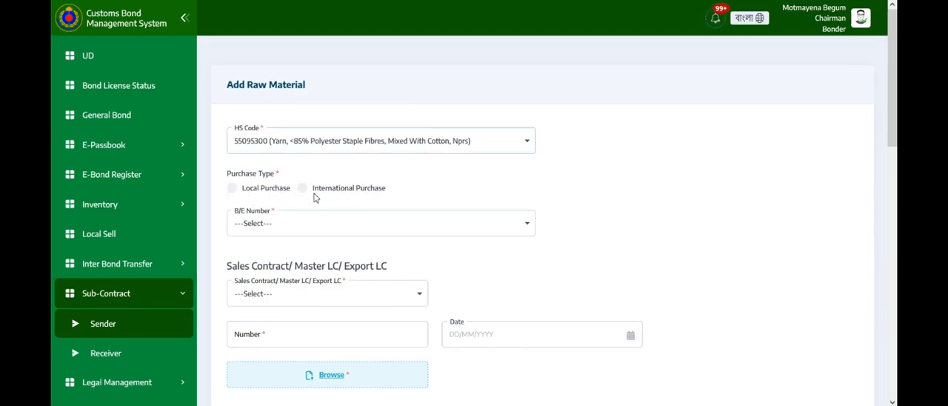
{"action": "left_click", "coordinate": [301, 188]}
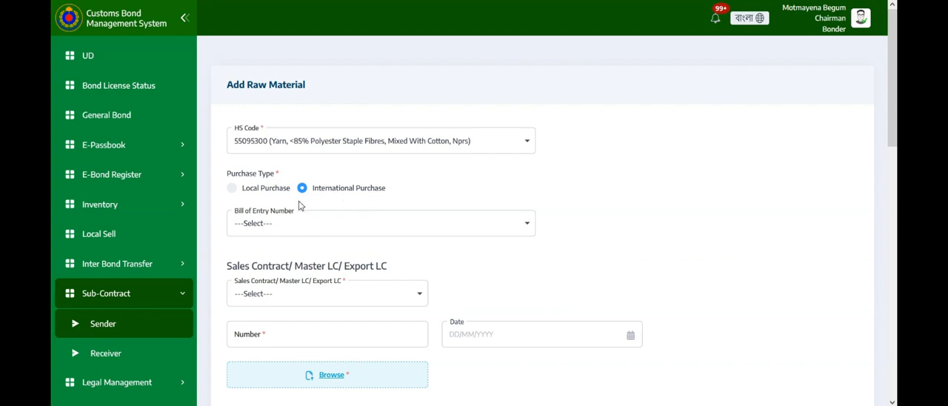
{"action": "scroll", "coordinate": [274, 219], "scroll_direction": "down", "scroll_amount": 1}
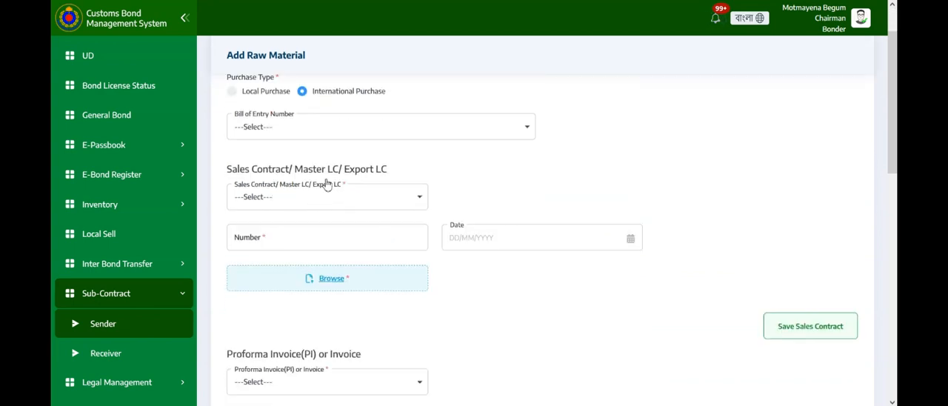
Choose bill of entry 285731, 09/04/2023, Custom House, Dhaka for the raw material and review its attached documents.
{"action": "left_click", "coordinate": [344, 135]}
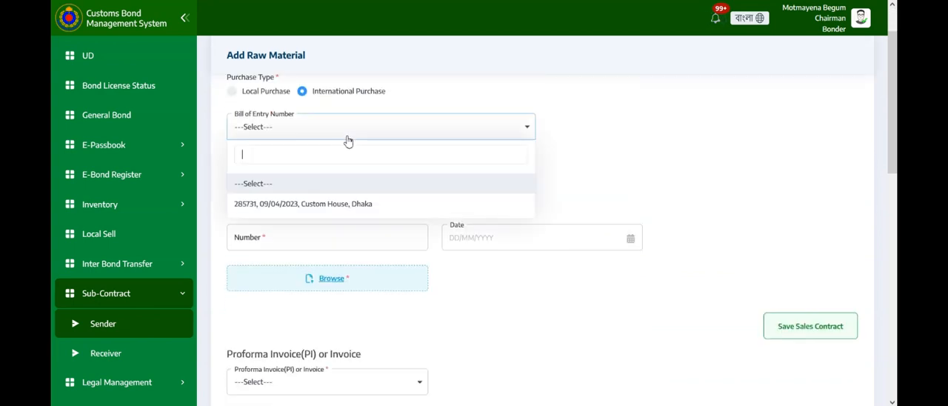
{"action": "left_click", "coordinate": [300, 205]}
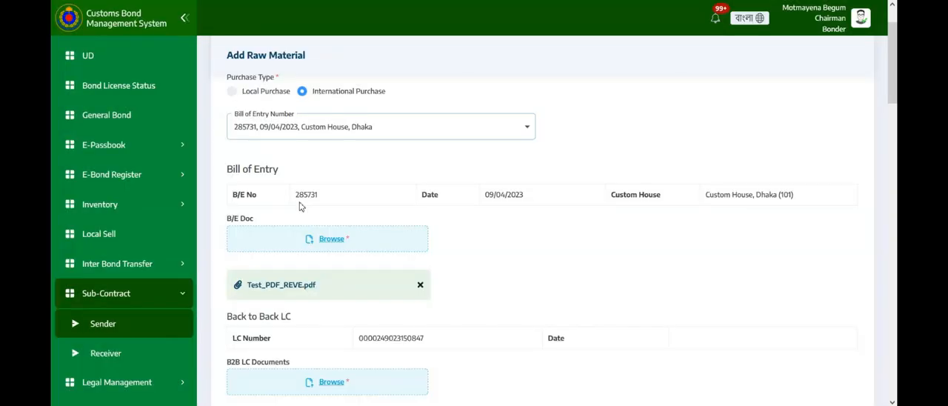
{"action": "scroll", "coordinate": [343, 196], "scroll_direction": "down", "scroll_amount": 1}
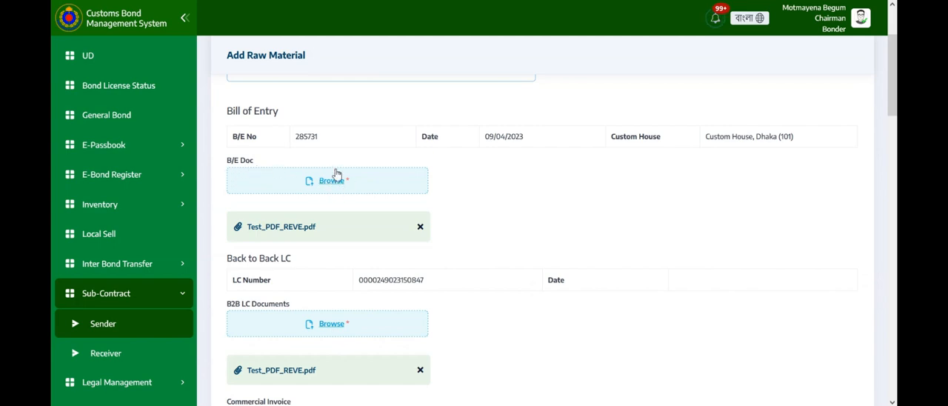
{"action": "scroll", "coordinate": [274, 192], "scroll_direction": "down", "scroll_amount": 1}
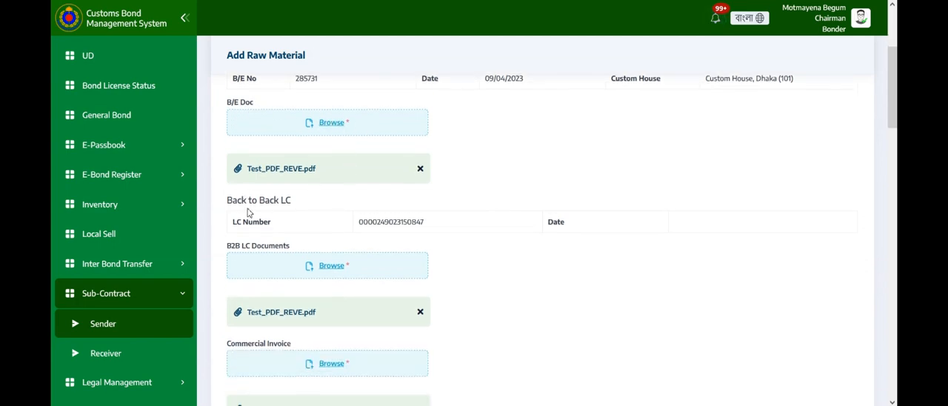
{"action": "scroll", "coordinate": [267, 206], "scroll_direction": "down", "scroll_amount": 1}
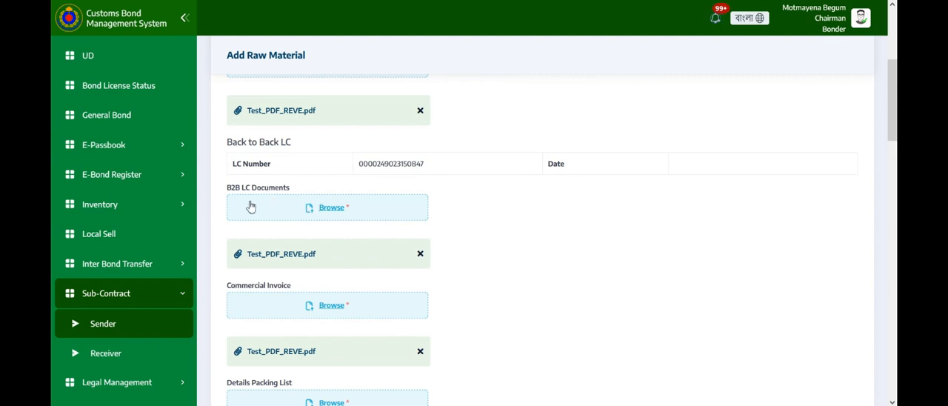
{"action": "scroll", "coordinate": [333, 213], "scroll_direction": "down", "scroll_amount": 1}
{"action": "scroll", "coordinate": [332, 214], "scroll_direction": "down", "scroll_amount": 1}
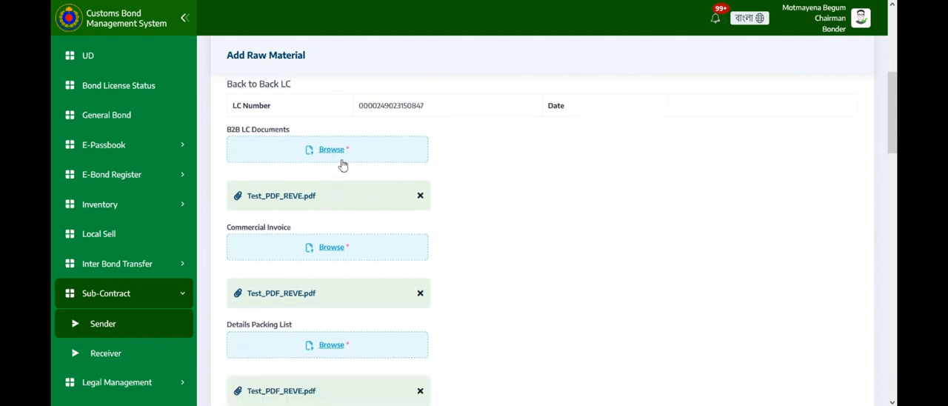
{"action": "scroll", "coordinate": [240, 224], "scroll_direction": "down", "scroll_amount": 1}
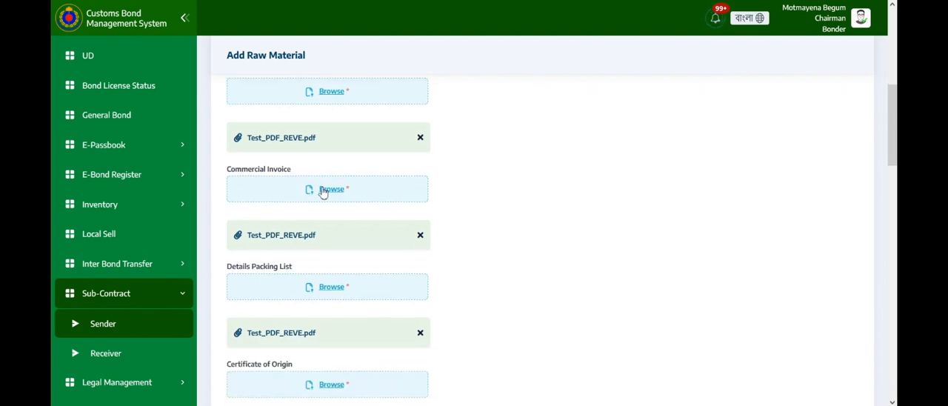
{"action": "scroll", "coordinate": [301, 218], "scroll_direction": "down", "scroll_amount": 1}
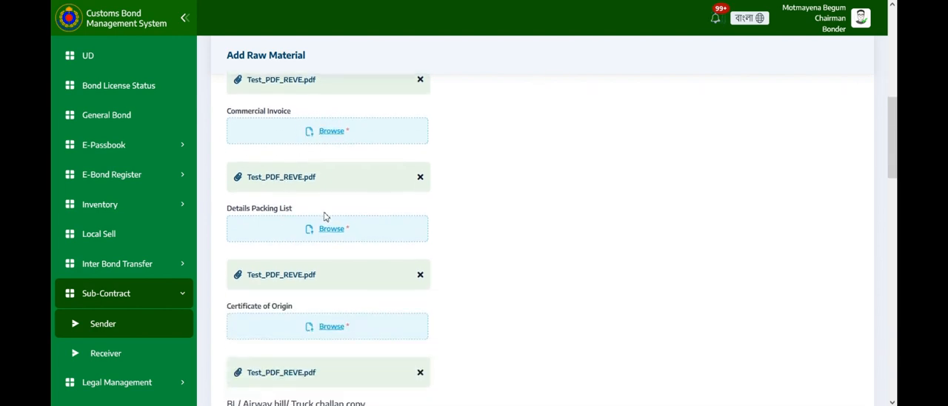
{"action": "scroll", "coordinate": [341, 237], "scroll_direction": "down", "scroll_amount": 1}
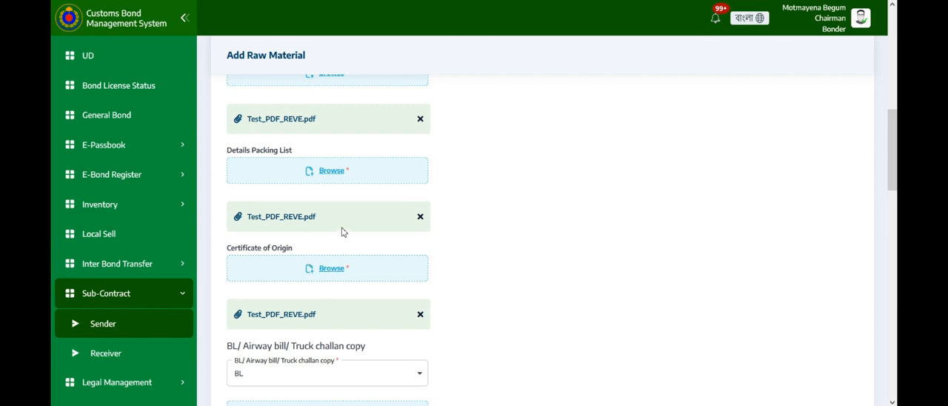
{"action": "scroll", "coordinate": [343, 237], "scroll_direction": "down", "scroll_amount": 3}
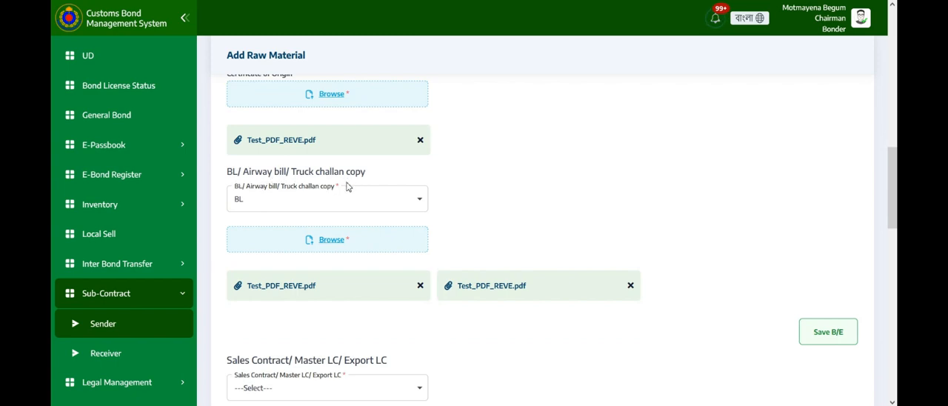
Attach Bond Register & UP.pdf as the BL copy and save the bill of entry.
{"action": "left_click", "coordinate": [360, 201]}
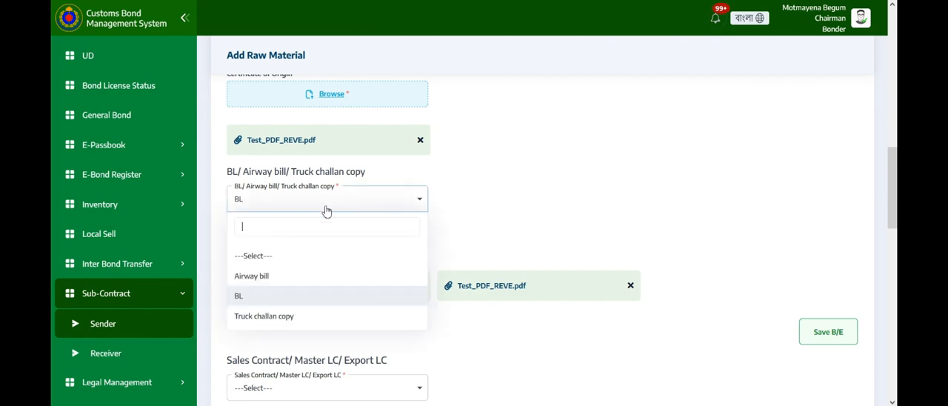
{"action": "left_click", "coordinate": [271, 297]}
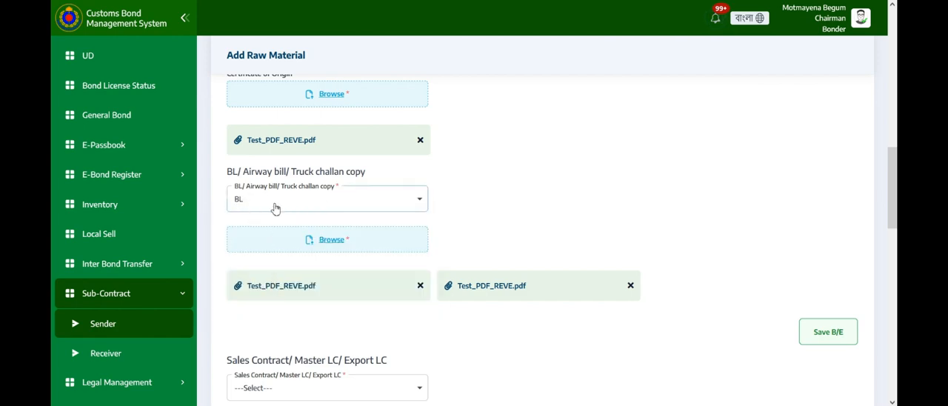
{"action": "scroll", "coordinate": [316, 203], "scroll_direction": "down", "scroll_amount": 1}
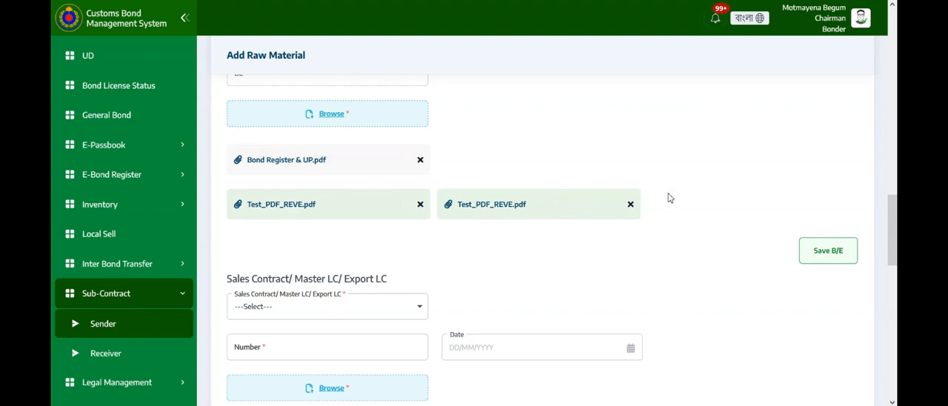
{"action": "left_click", "coordinate": [834, 251]}
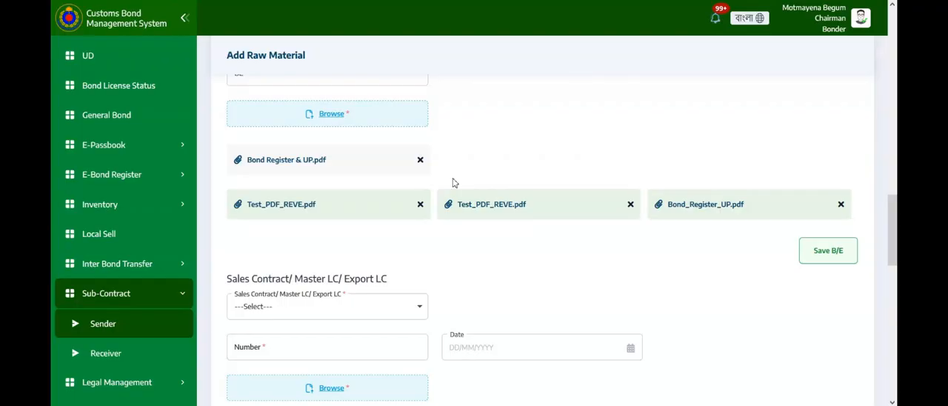
Select the existing sales contract S1 (09/09/2024) for the raw material and save the sales contract.
{"action": "scroll", "coordinate": [330, 197], "scroll_direction": "down", "scroll_amount": 1}
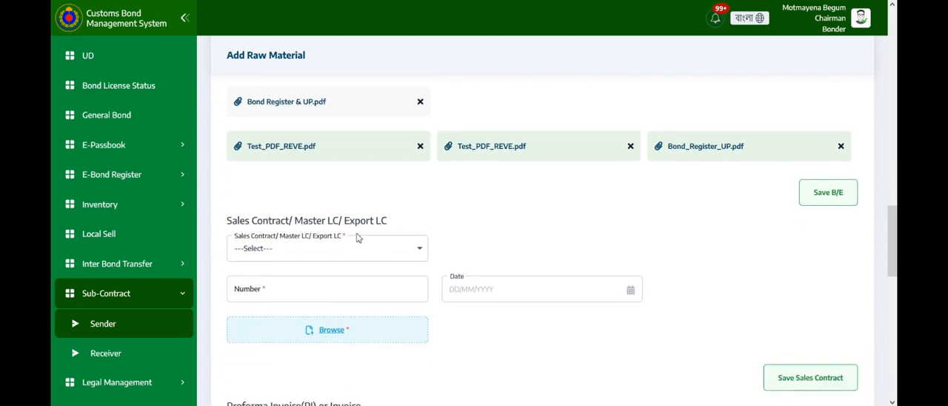
{"action": "scroll", "coordinate": [349, 234], "scroll_direction": "down", "scroll_amount": 1}
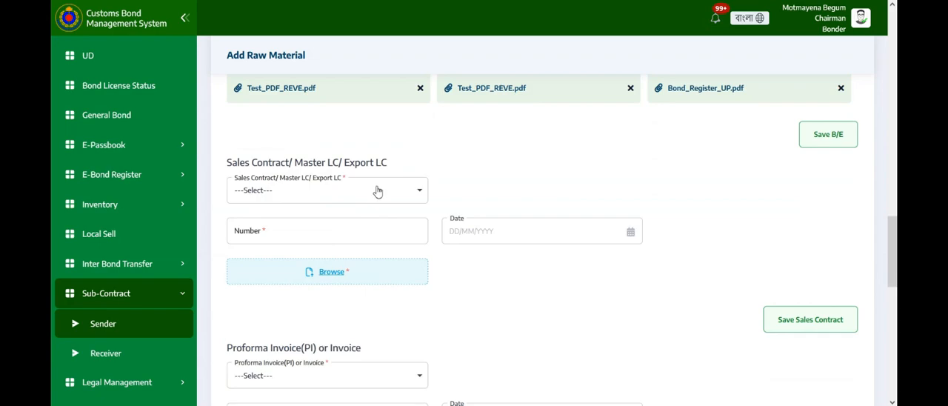
{"action": "left_click", "coordinate": [378, 191]}
{"action": "left_click", "coordinate": [307, 269]}
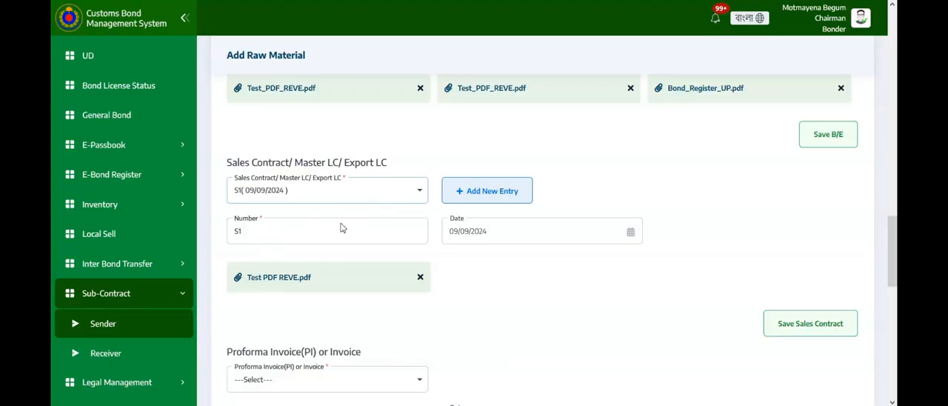
{"action": "scroll", "coordinate": [495, 230], "scroll_direction": "down", "scroll_amount": 1}
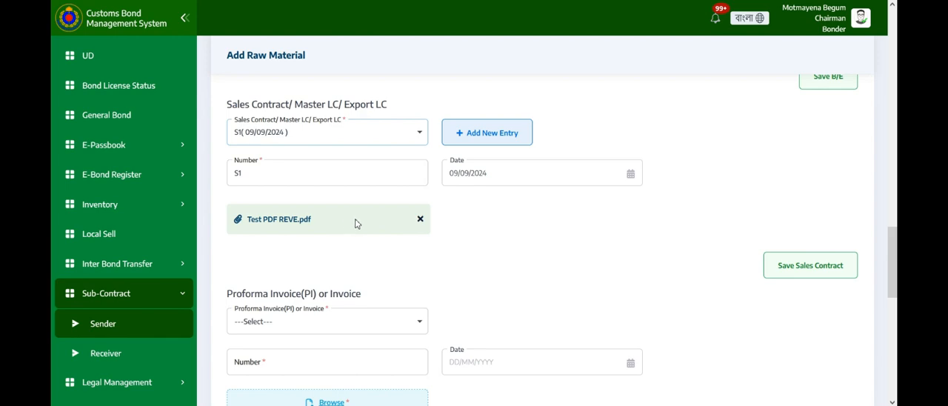
{"action": "scroll", "coordinate": [404, 222], "scroll_direction": "down", "scroll_amount": 1}
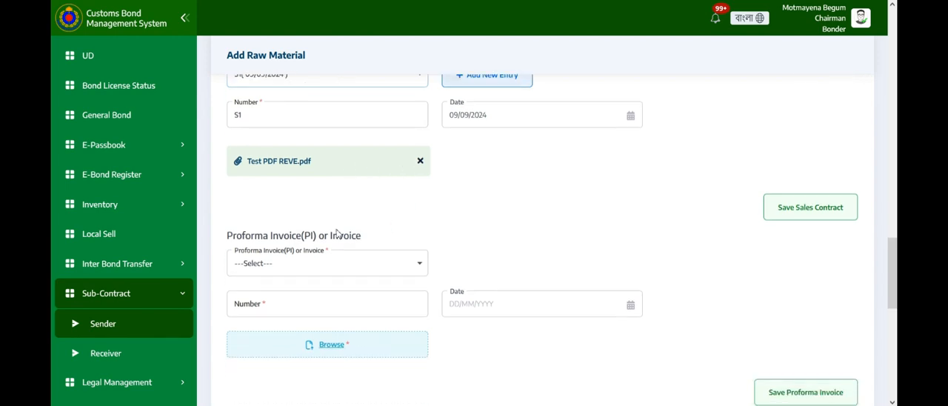
{"action": "left_click", "coordinate": [795, 211]}
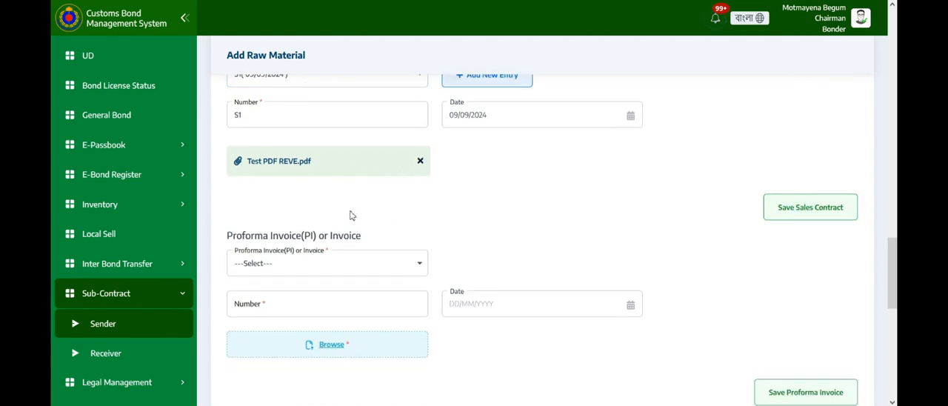
Select the existing proforma invoice p1 (09/09/2024) and save the proforma invoice.
{"action": "scroll", "coordinate": [244, 197], "scroll_direction": "down", "scroll_amount": 1}
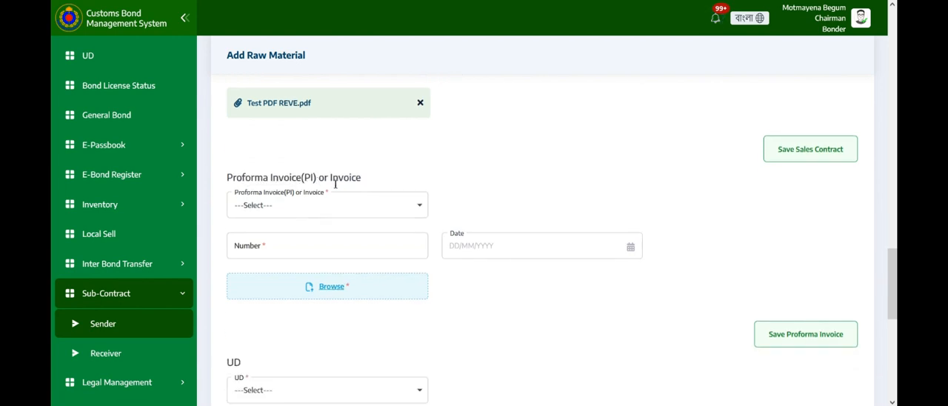
{"action": "left_click", "coordinate": [270, 206]}
{"action": "left_click", "coordinate": [277, 282]}
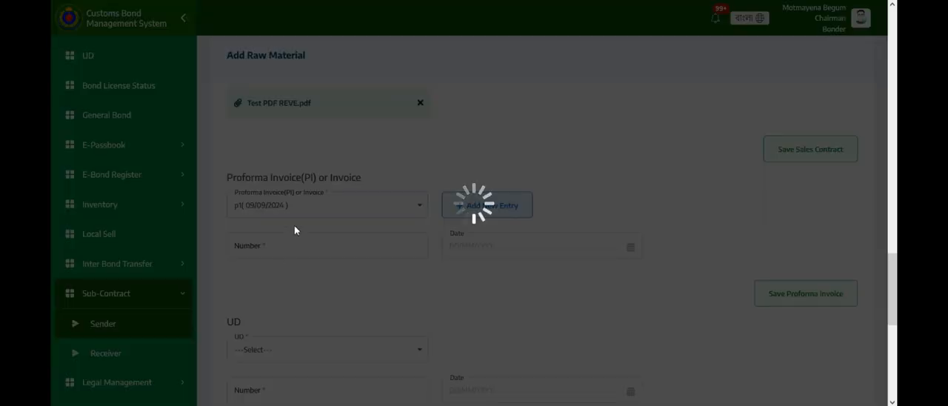
{"action": "scroll", "coordinate": [377, 221], "scroll_direction": "down", "scroll_amount": 1}
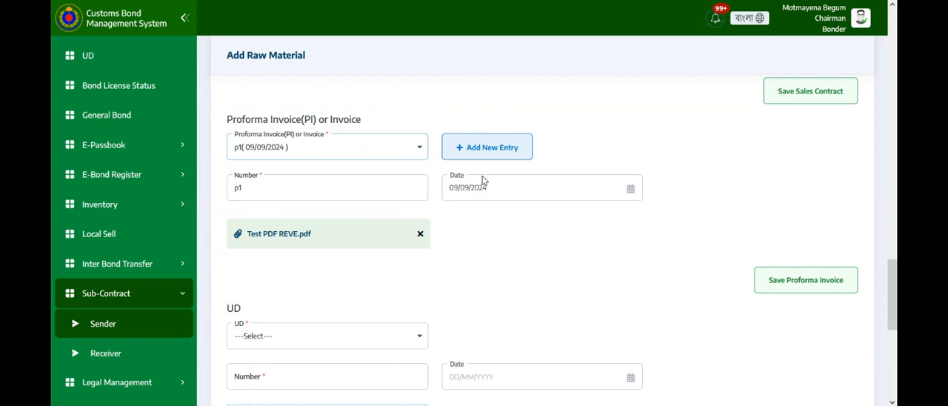
{"action": "scroll", "coordinate": [437, 185], "scroll_direction": "down", "scroll_amount": 1}
{"action": "left_click", "coordinate": [798, 227]}
Select the existing UD u1 (09/09/2024) for the raw material.
{"action": "scroll", "coordinate": [307, 201], "scroll_direction": "down", "scroll_amount": 1}
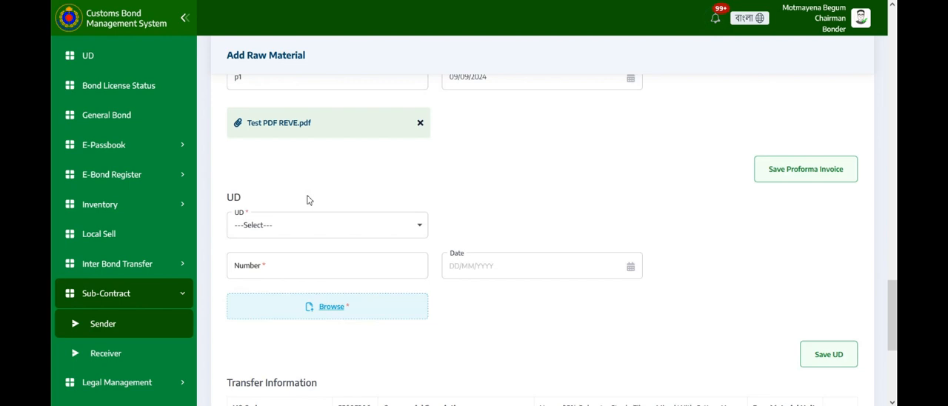
{"action": "left_click", "coordinate": [281, 222]}
{"action": "left_click", "coordinate": [277, 296]}
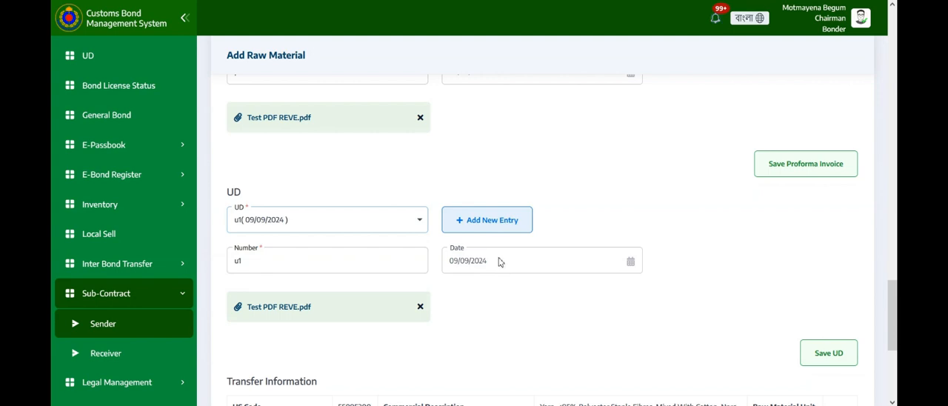
Set the raw material's transfer quantity to 2 and attach Bond Register & UP.pdf as the sample picture.
{"action": "scroll", "coordinate": [493, 262], "scroll_direction": "down", "scroll_amount": 2}
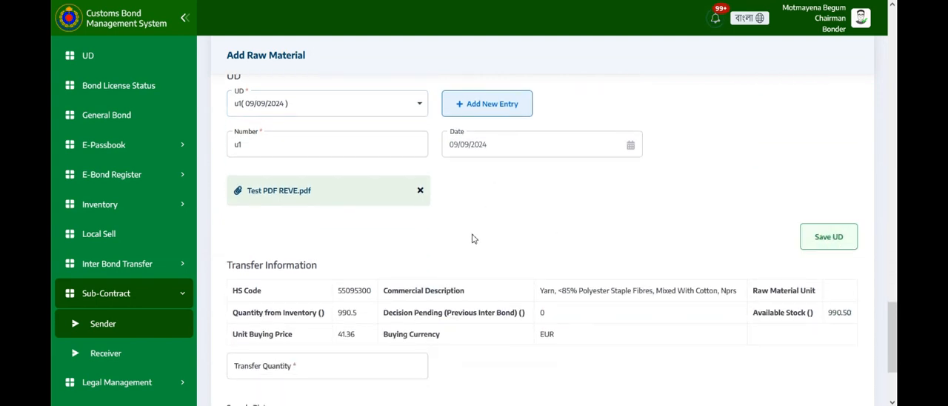
{"action": "scroll", "coordinate": [428, 228], "scroll_direction": "down", "scroll_amount": 1}
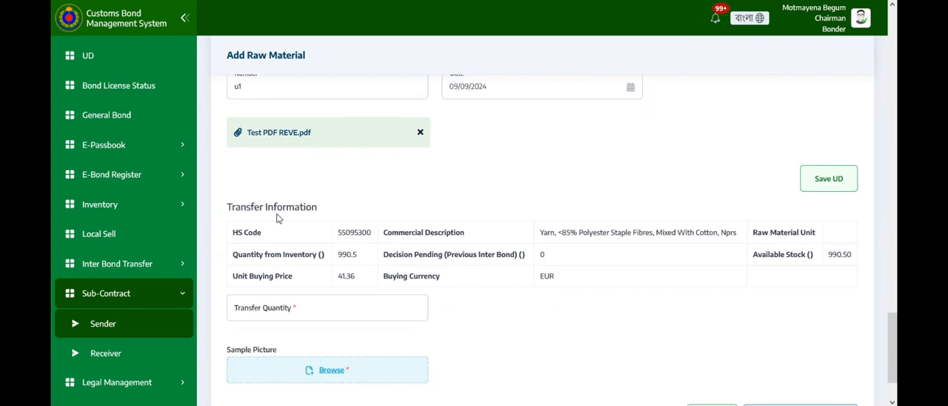
{"action": "scroll", "coordinate": [289, 217], "scroll_direction": "down", "scroll_amount": 1}
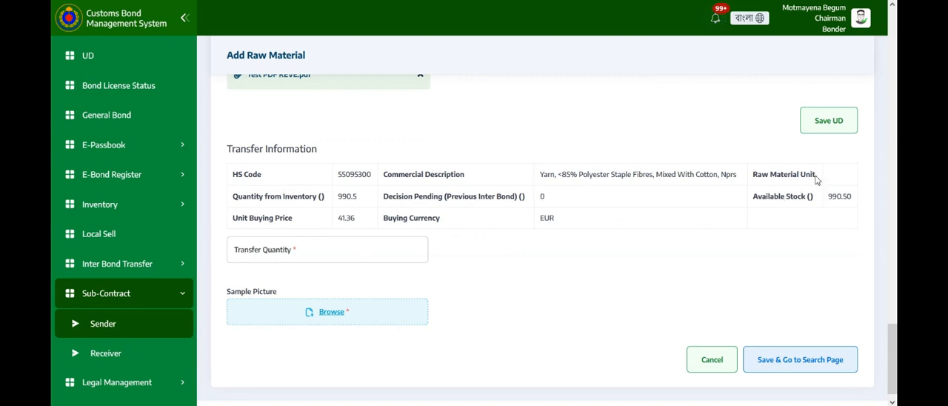
{"action": "scroll", "coordinate": [605, 216], "scroll_direction": "down", "scroll_amount": 1}
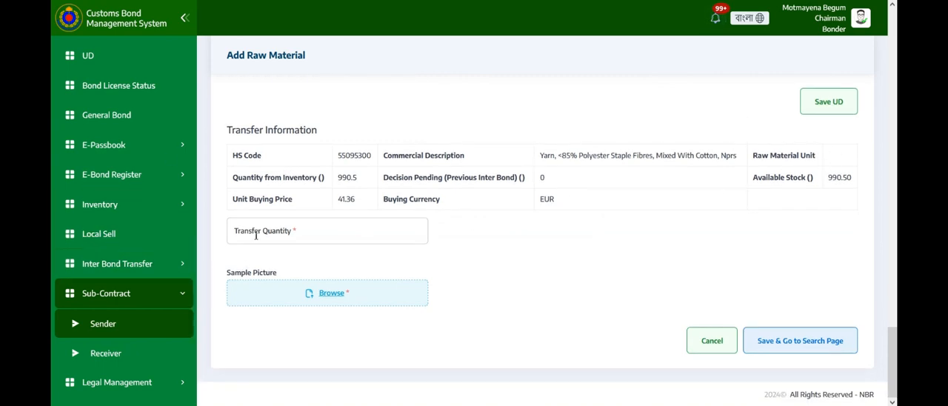
{"action": "left_click", "coordinate": [313, 231]}
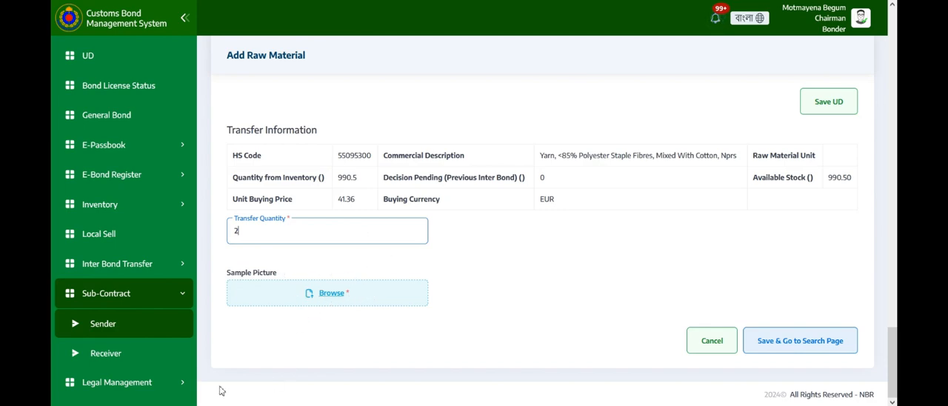
{"action": "left_click", "coordinate": [331, 293]}
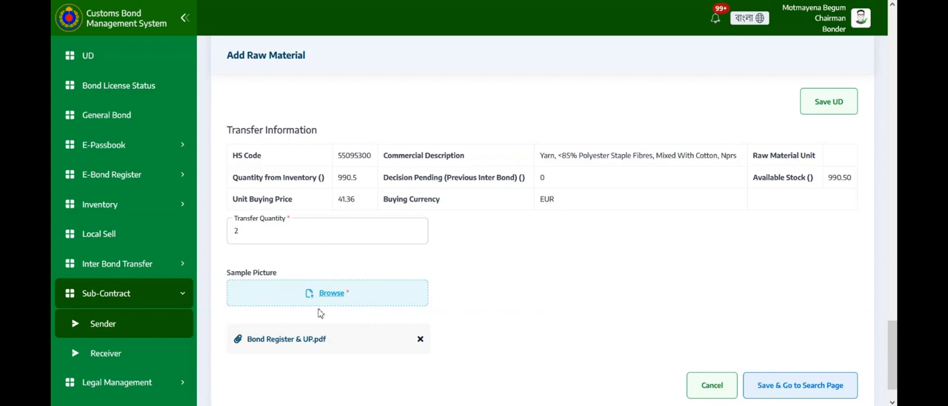
Save the raw material entry and check it in the application's raw material table.
{"action": "scroll", "coordinate": [348, 309], "scroll_direction": "down", "scroll_amount": 1}
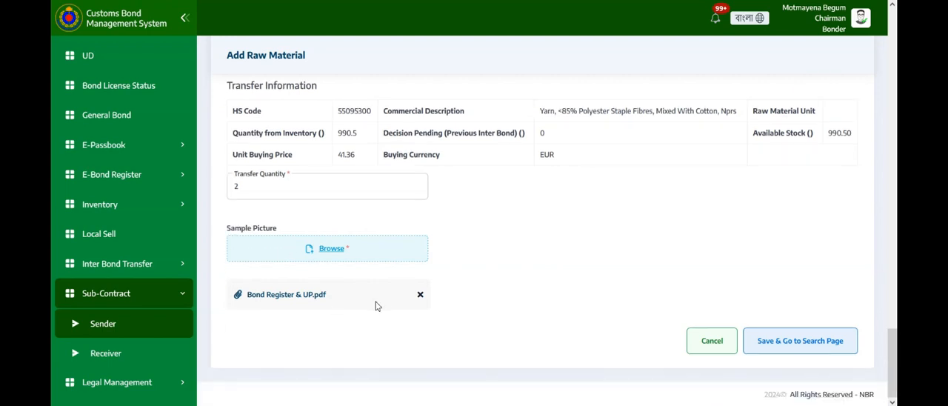
{"action": "left_click", "coordinate": [809, 345]}
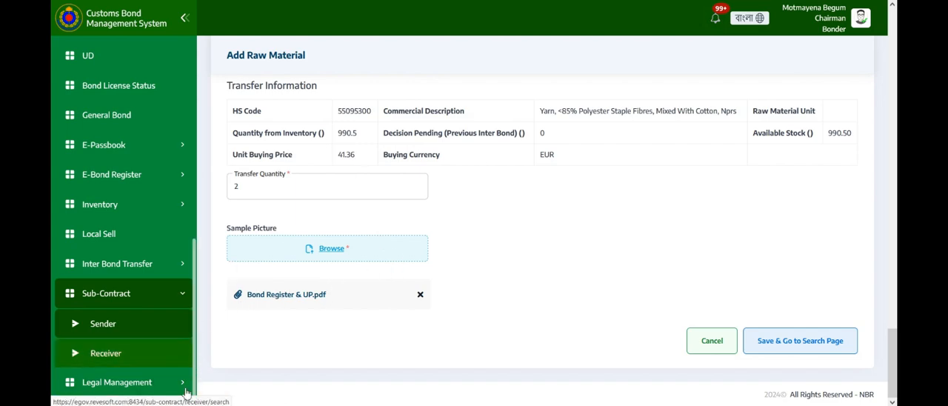
{"action": "left_click", "coordinate": [190, 365]}
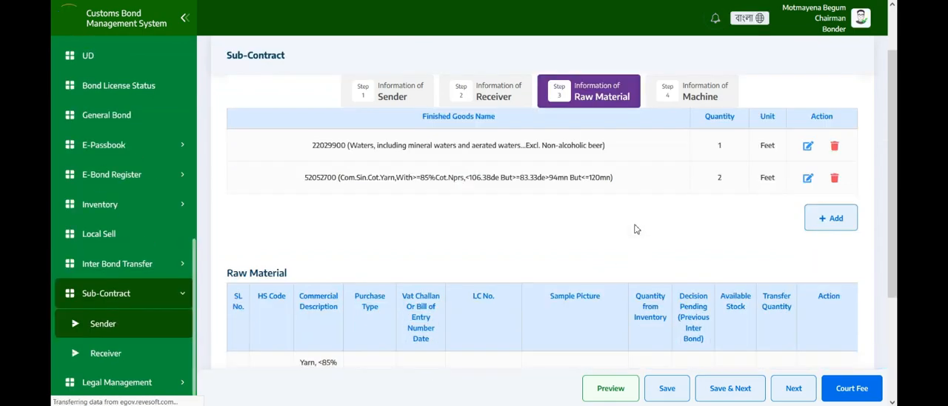
{"action": "scroll", "coordinate": [635, 235], "scroll_direction": "down", "scroll_amount": 2}
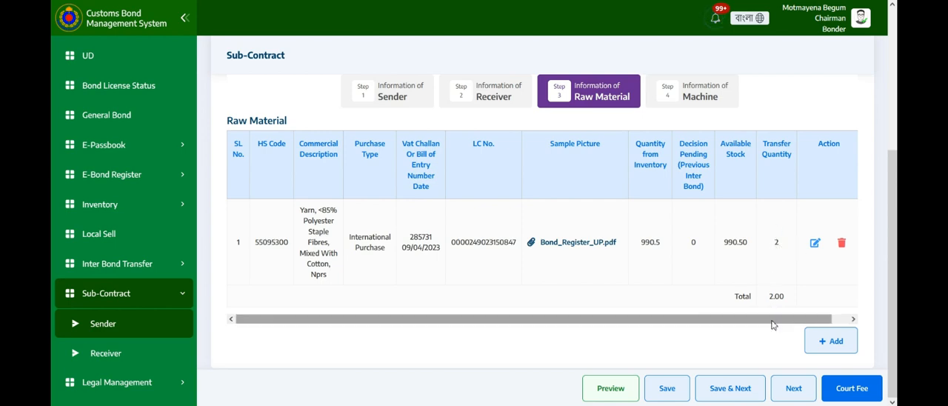
Save the raw material information, continue to the machine information and start a new main machine entry.
{"action": "scroll", "coordinate": [697, 230], "scroll_direction": "right", "scroll_amount": 1}
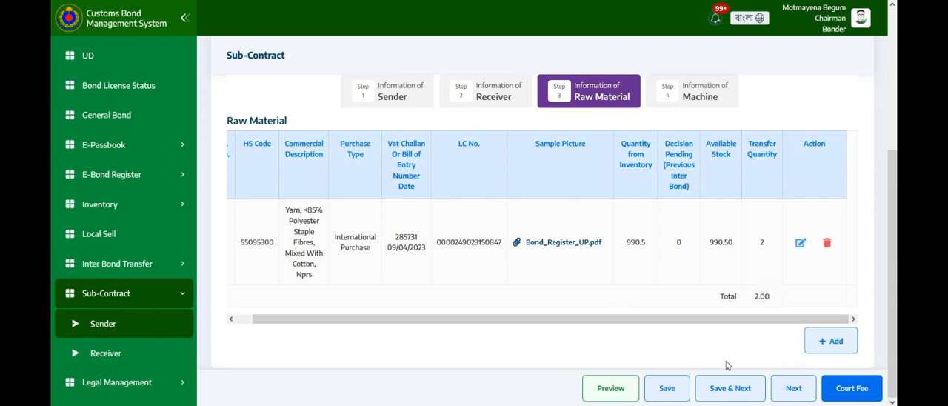
{"action": "left_click", "coordinate": [729, 391]}
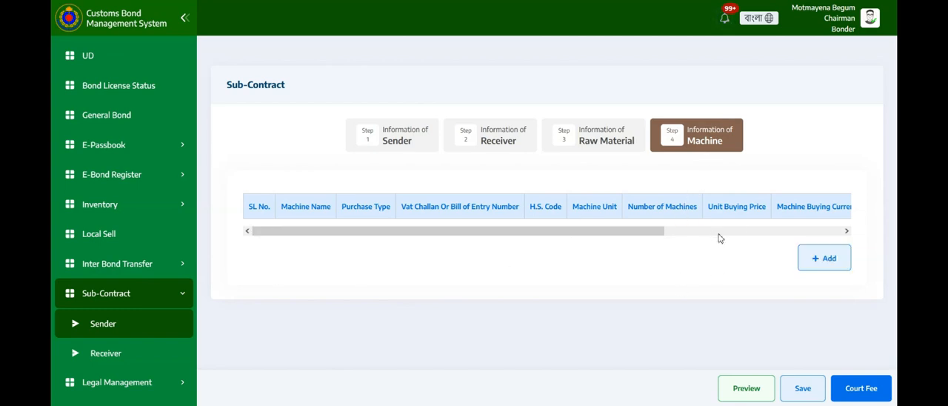
{"action": "left_click", "coordinate": [827, 264]}
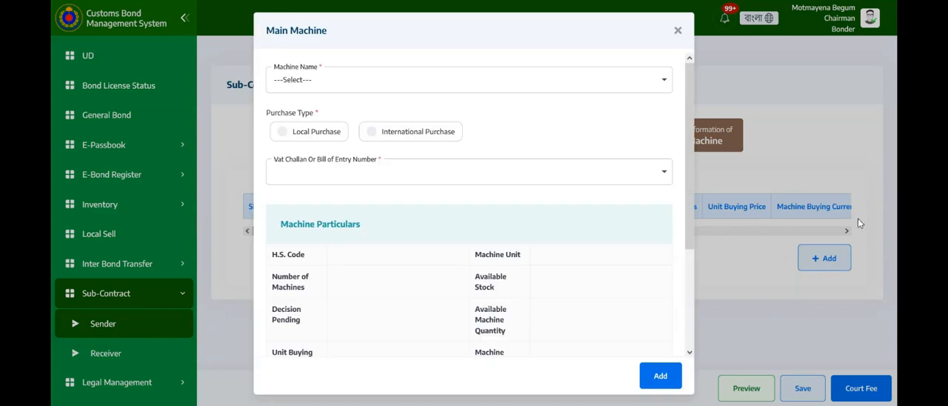
Choose the machine Bangla CAT (84479000) with Local Purchase as purchase type and the VAT challan dated 18/10/2022.
{"action": "left_click", "coordinate": [376, 86]}
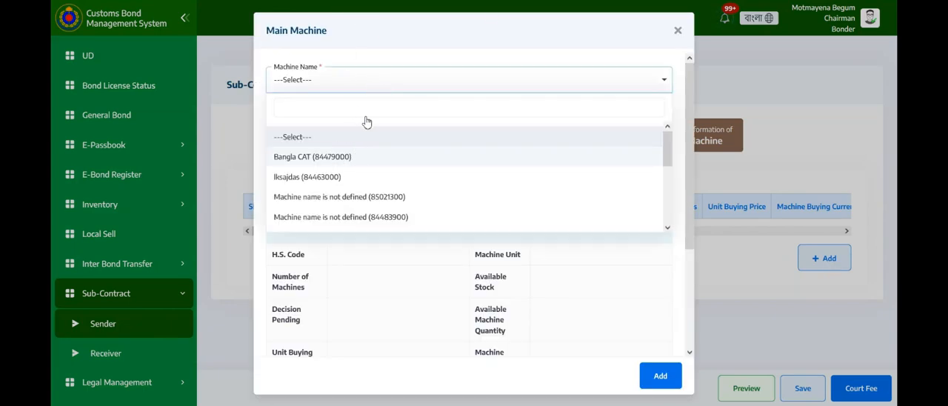
{"action": "left_click", "coordinate": [340, 159]}
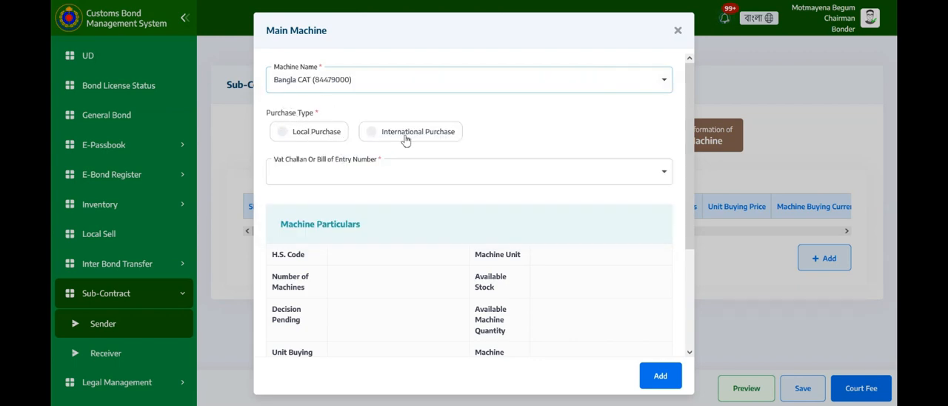
{"action": "left_click", "coordinate": [283, 135]}
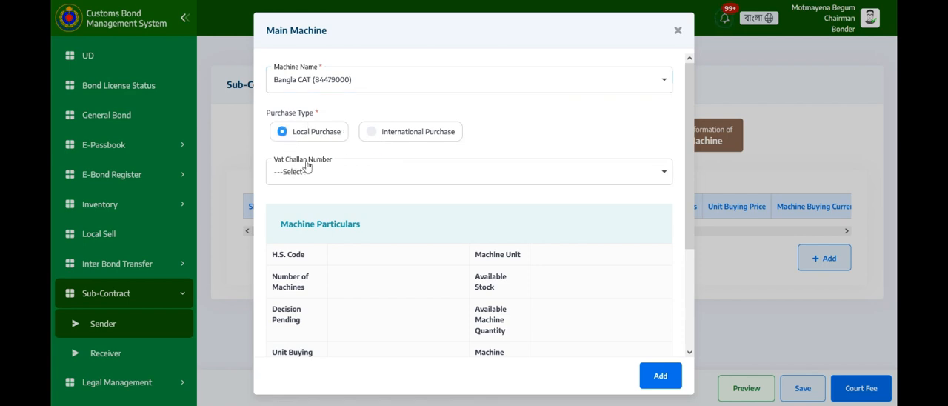
{"action": "left_click", "coordinate": [371, 131]}
{"action": "left_click", "coordinate": [284, 135]}
{"action": "left_click", "coordinate": [286, 174]}
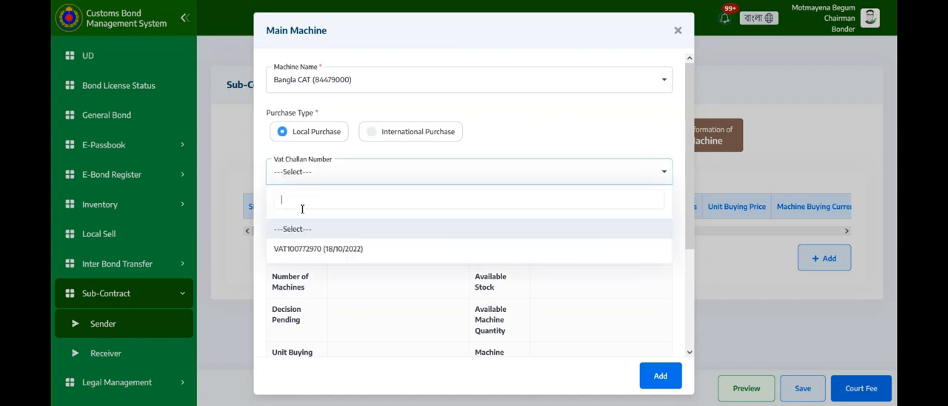
{"action": "left_click", "coordinate": [294, 249]}
Add the machine with a transfer quantity of 2 and save the application's machine information.
{"action": "scroll", "coordinate": [348, 192], "scroll_direction": "down", "scroll_amount": 1}
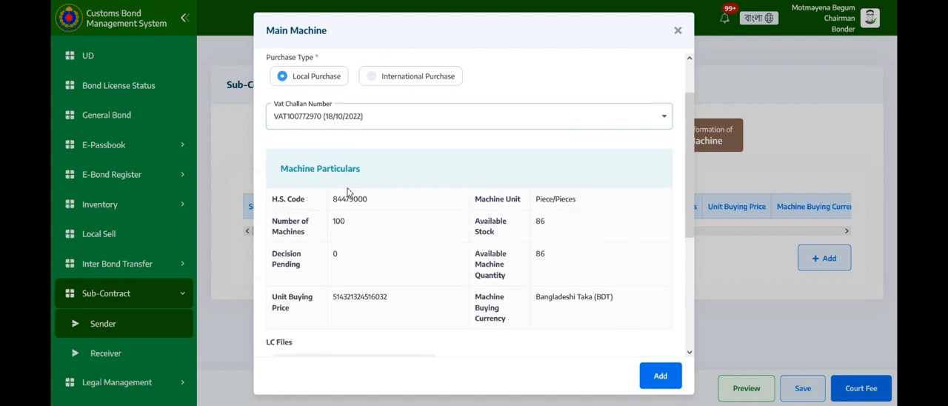
{"action": "scroll", "coordinate": [354, 154], "scroll_direction": "down", "scroll_amount": 1}
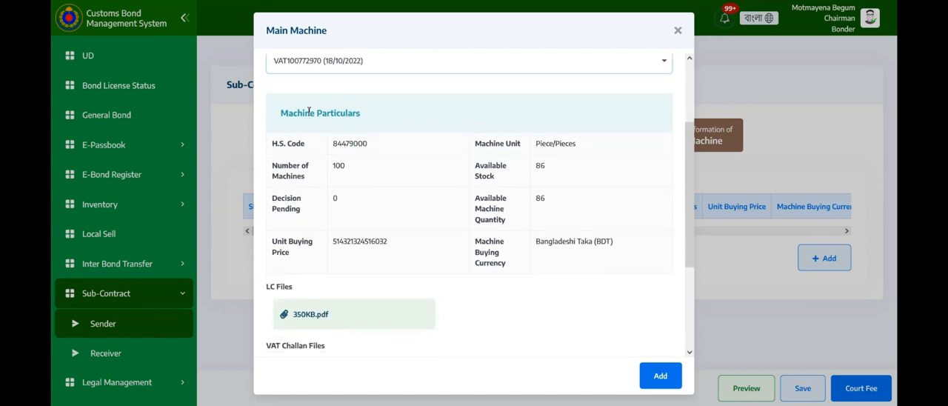
{"action": "scroll", "coordinate": [354, 137], "scroll_direction": "down", "scroll_amount": 1}
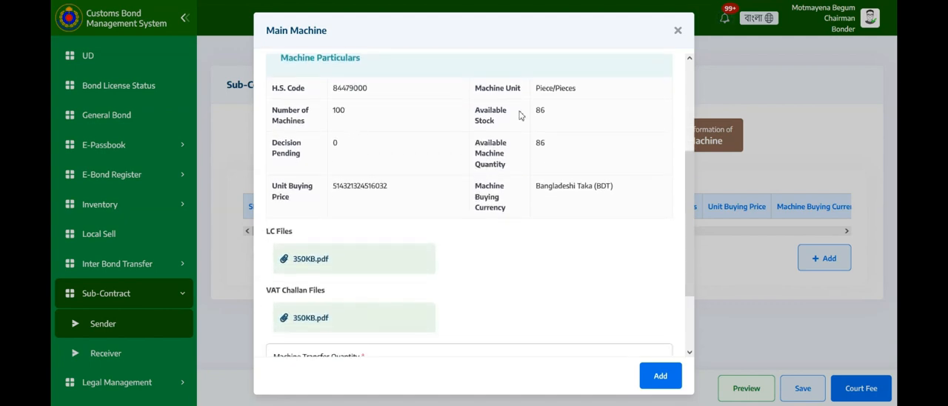
{"action": "scroll", "coordinate": [367, 217], "scroll_direction": "down", "scroll_amount": 1}
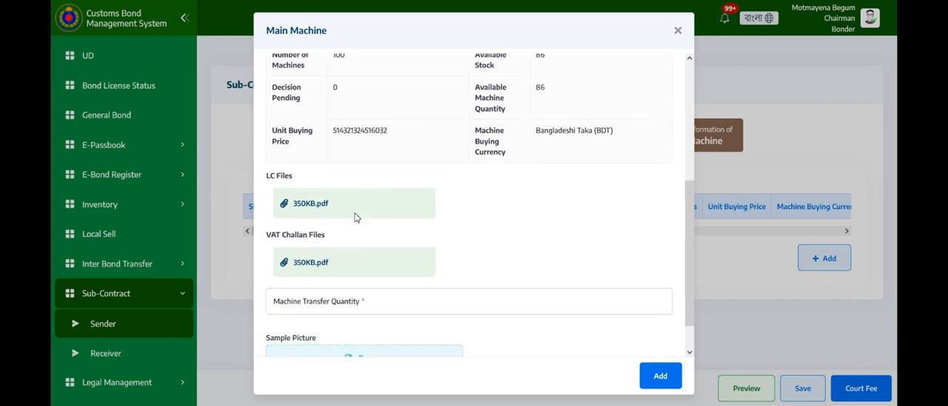
{"action": "scroll", "coordinate": [312, 212], "scroll_direction": "down", "scroll_amount": 1}
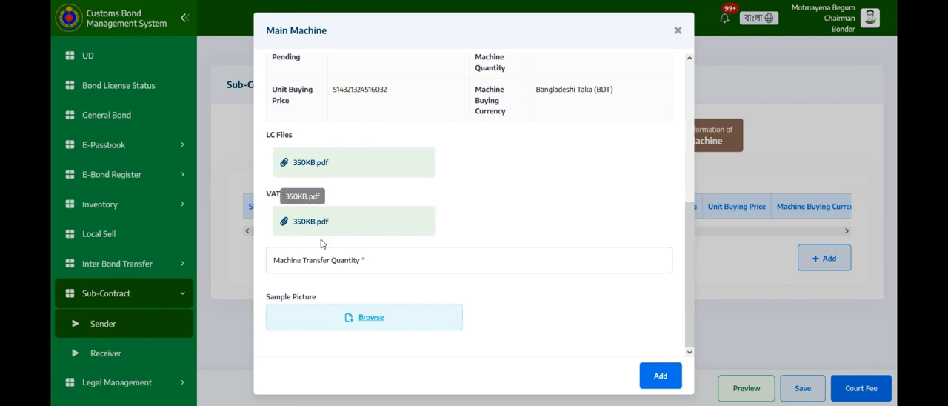
{"action": "left_click", "coordinate": [356, 258]}
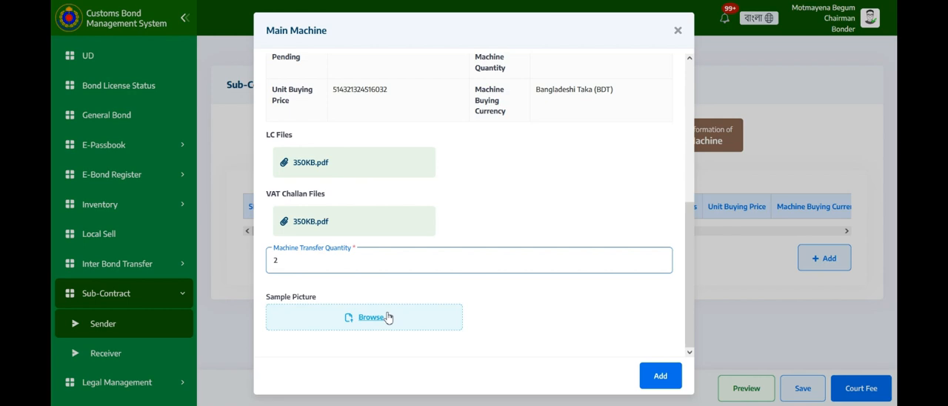
{"action": "left_click", "coordinate": [660, 376]}
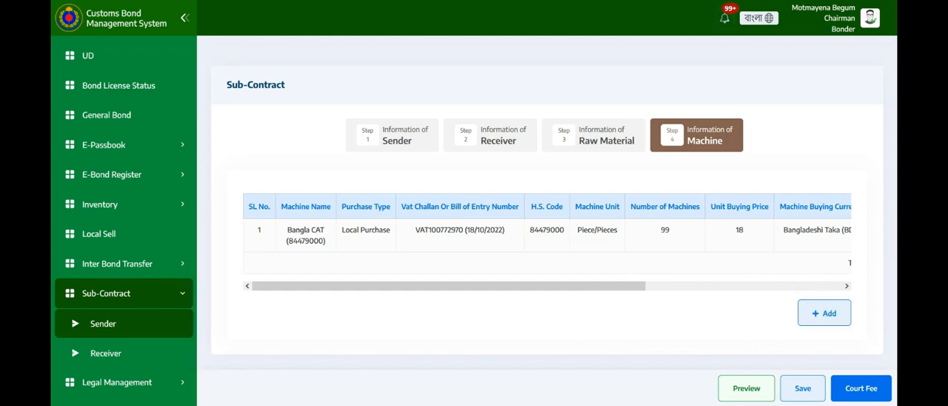
{"action": "left_click", "coordinate": [803, 389]}
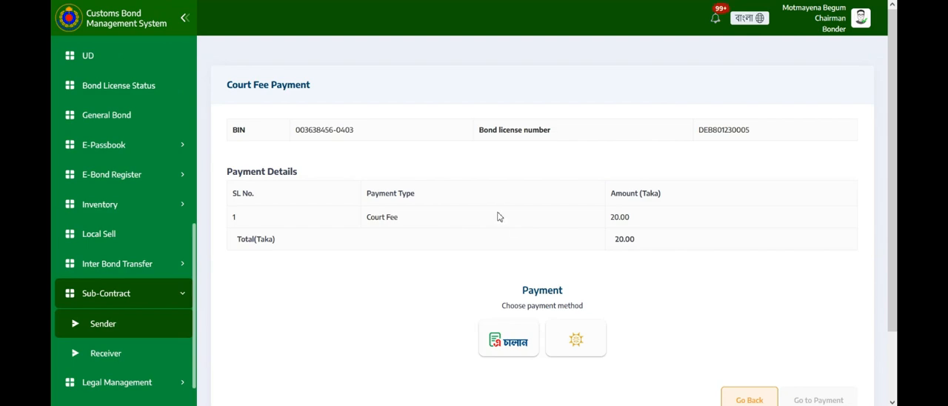
Go to the court fee payment through Sonali Bank and look through the gateway's card, mobile banking and internet banking options.
{"action": "scroll", "coordinate": [415, 172], "scroll_direction": "down", "scroll_amount": 2}
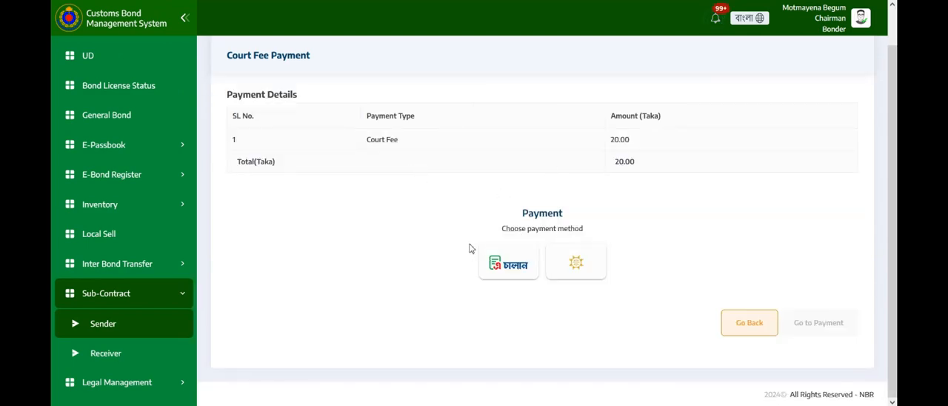
{"action": "left_click", "coordinate": [583, 260]}
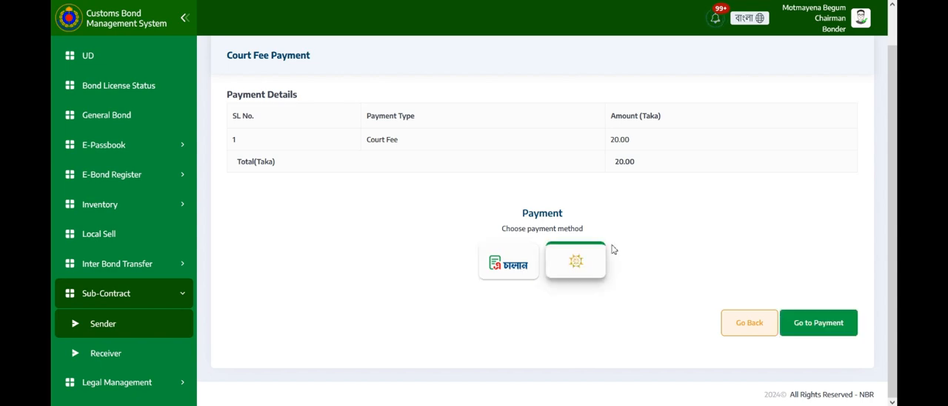
{"action": "left_click", "coordinate": [819, 326]}
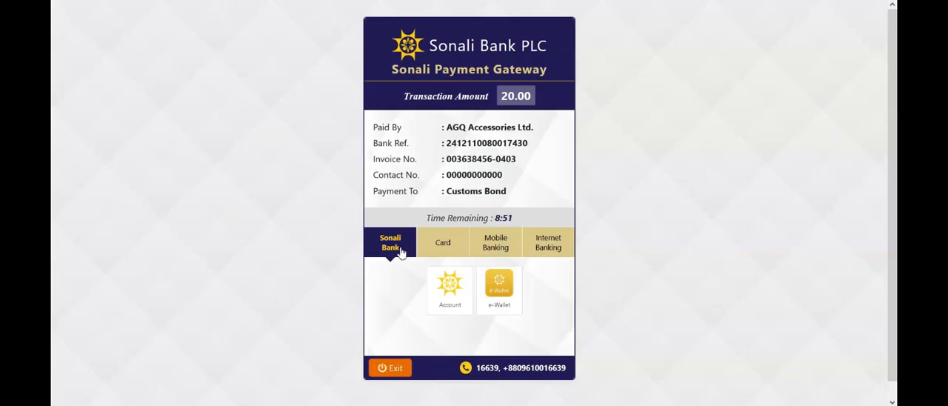
{"action": "left_click", "coordinate": [446, 244]}
{"action": "left_click", "coordinate": [487, 245]}
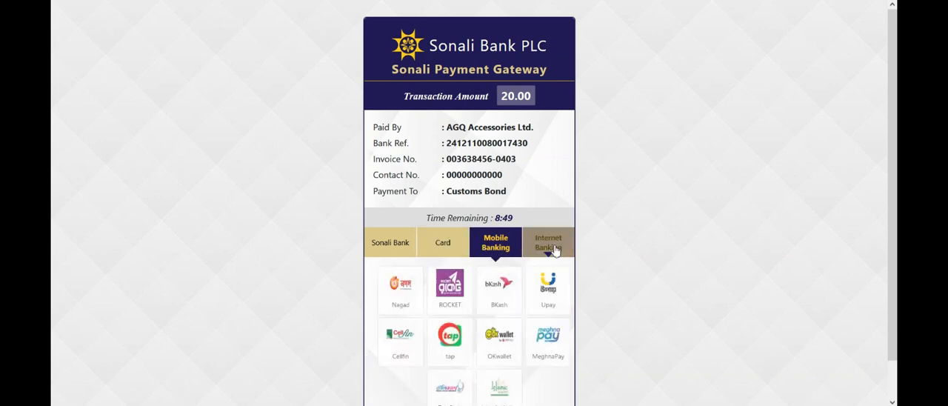
{"action": "left_click", "coordinate": [554, 247]}
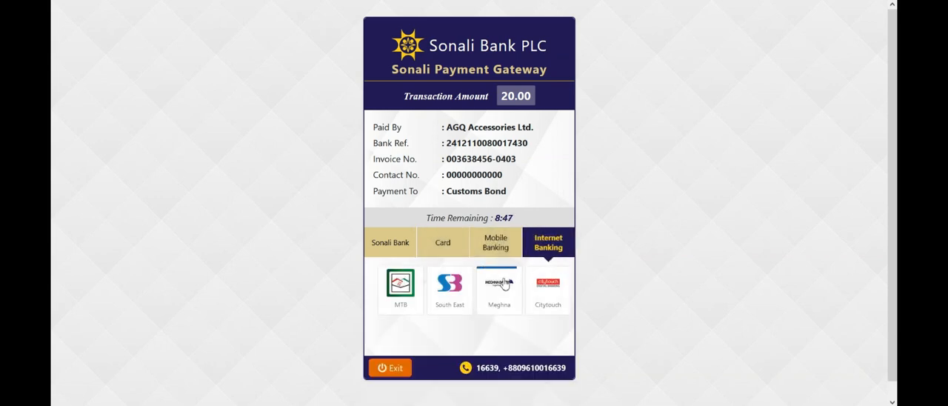
{"action": "scroll", "coordinate": [504, 283], "scroll_direction": "down", "scroll_amount": 1}
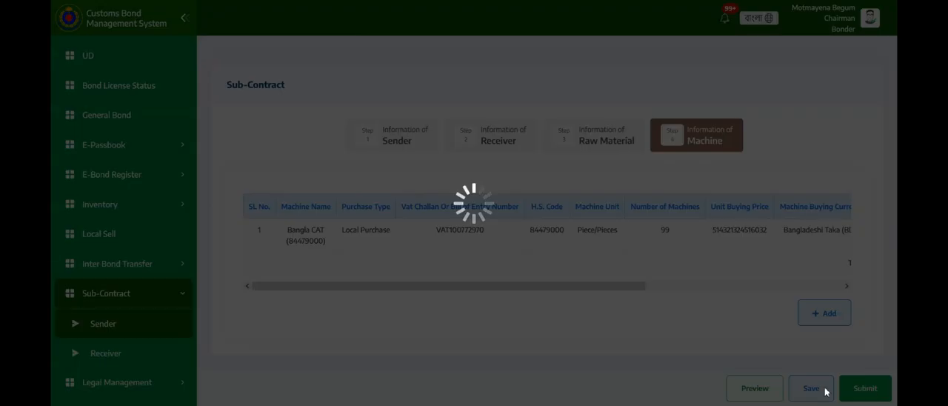
Submit the Sub-Contract application and confirm the submission.
{"action": "left_click", "coordinate": [866, 389]}
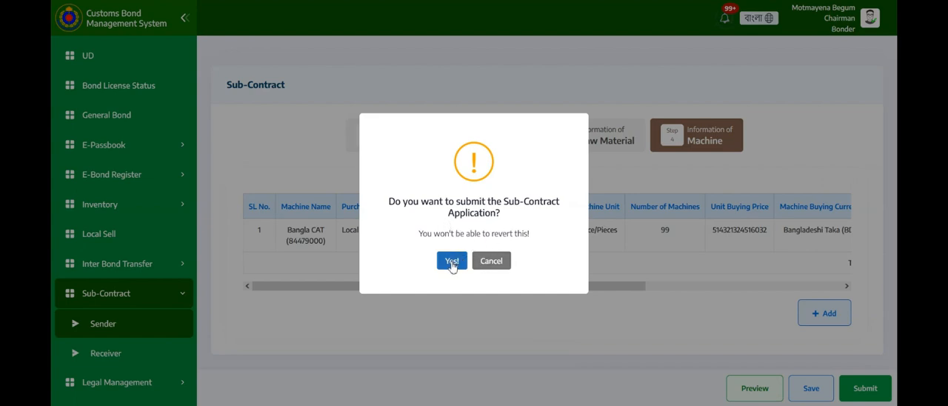
{"action": "left_click", "coordinate": [452, 263]}
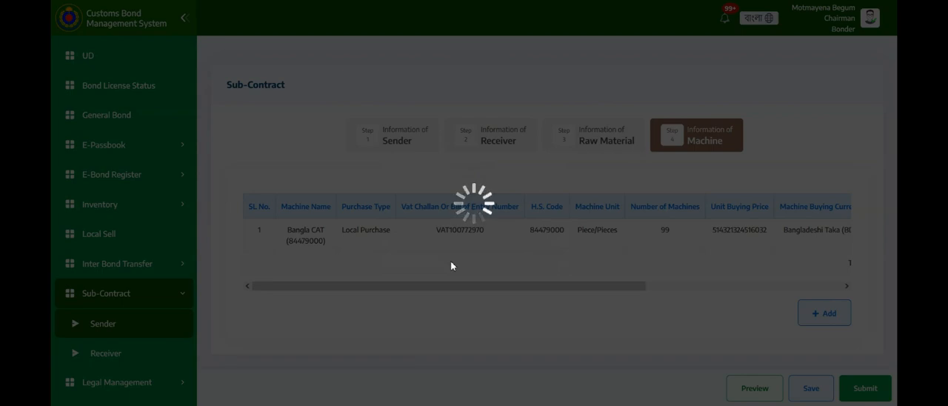